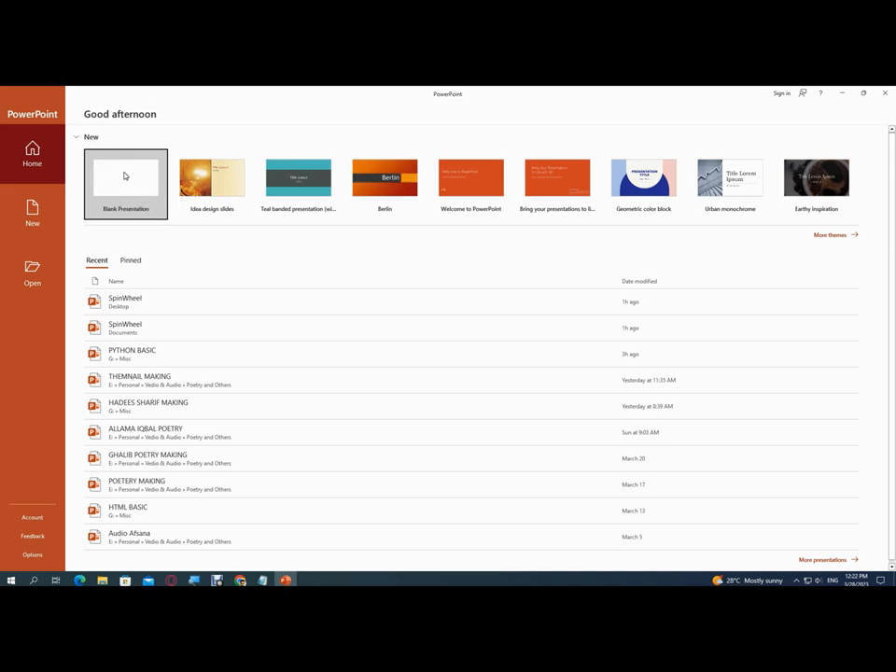
# Create a blank presentation and delete the title and subtitle placeholders from its first slide
pyautogui.click(123, 176)
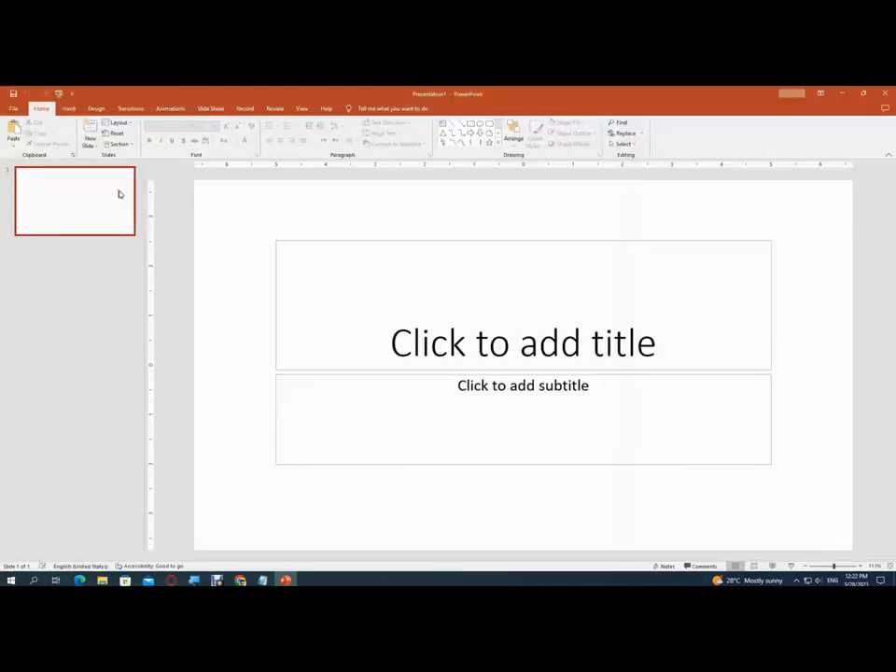
pyautogui.click(378, 241)
pyautogui.press('Delete')
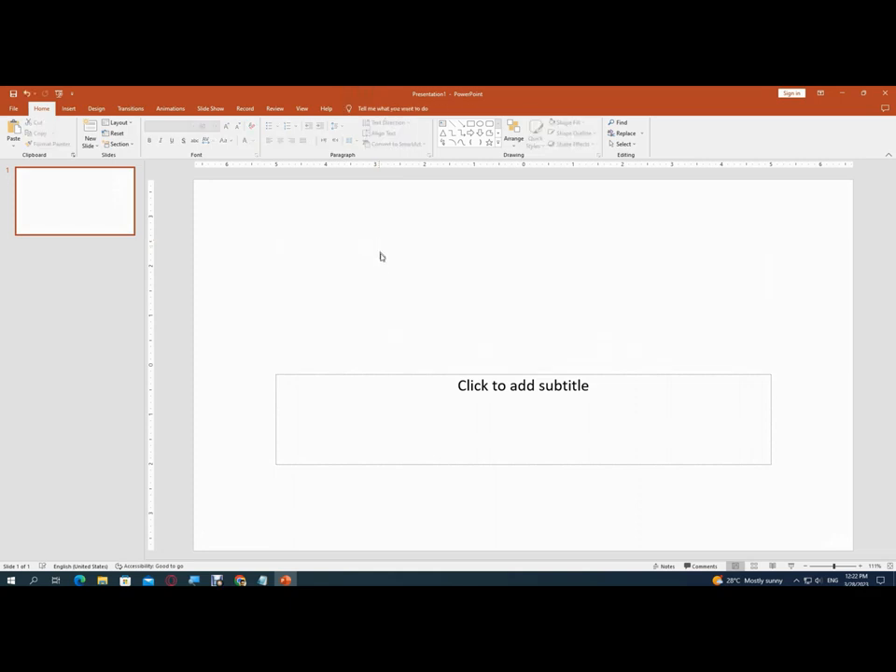
pyautogui.click(404, 374)
pyautogui.press('Delete')
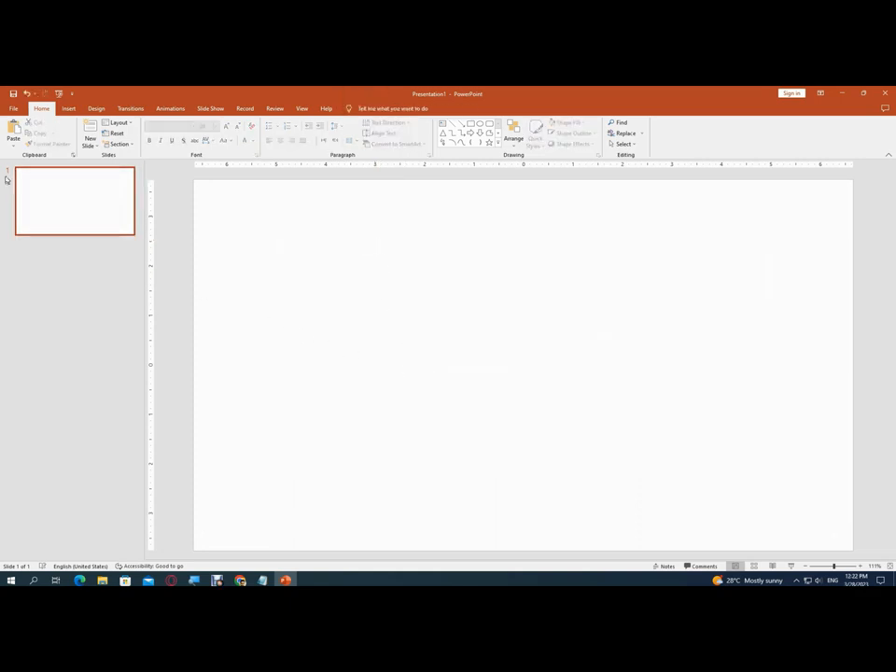
# Save the presentation to the Desktop under the file name SpinWheel
pyautogui.click(13, 109)
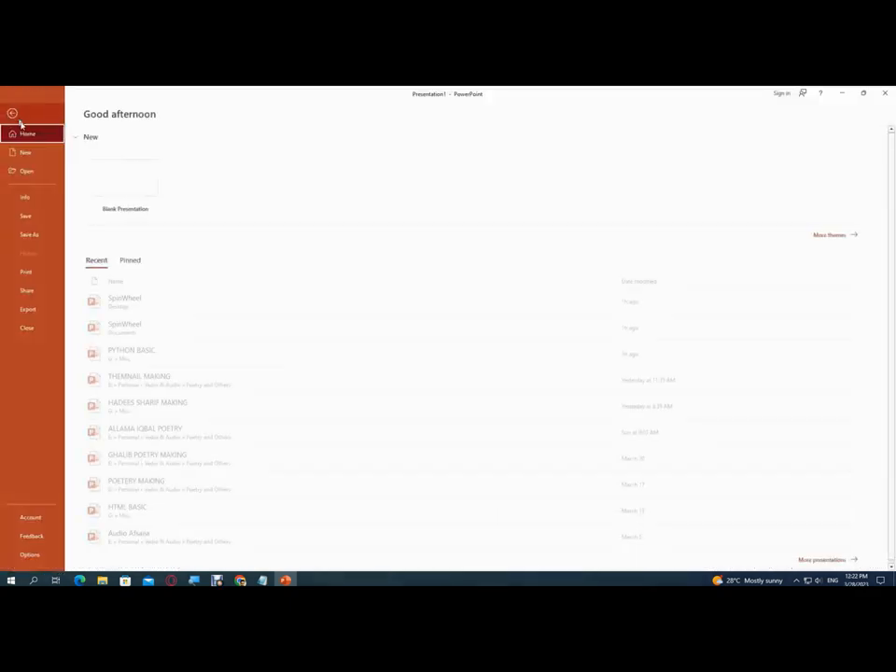
pyautogui.click(39, 214)
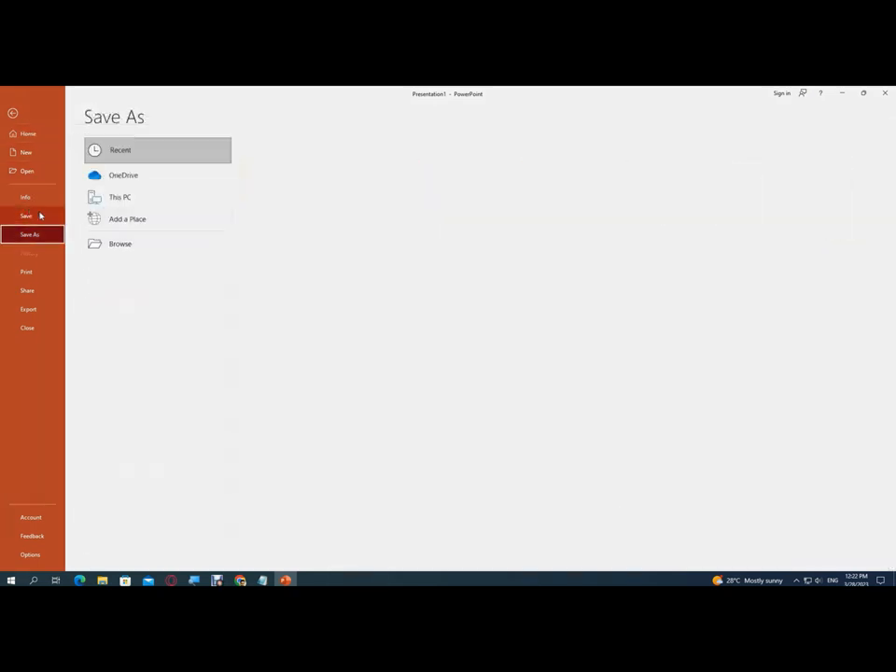
pyautogui.click(117, 245)
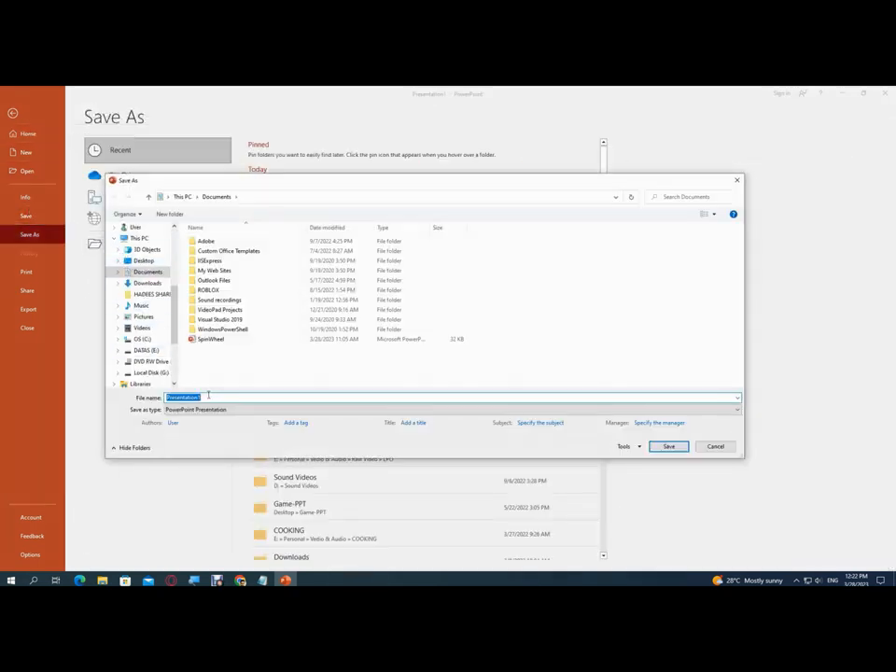
pyautogui.click(208, 396)
pyautogui.press('BackSpace')
pyautogui.press('BackSpace')
pyautogui.press('BackSpace')
pyautogui.press('BackSpace')
pyautogui.press('BackSpace')
pyautogui.press('BackSpace')
pyautogui.press('BackSpace')
pyautogui.press('BackSpace')
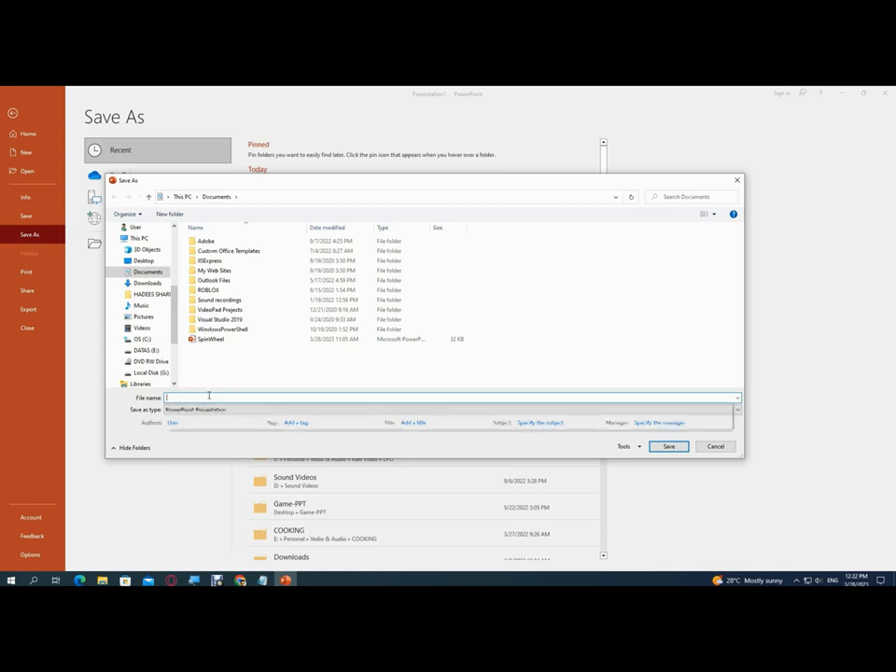
pyautogui.write('SpinWheel')
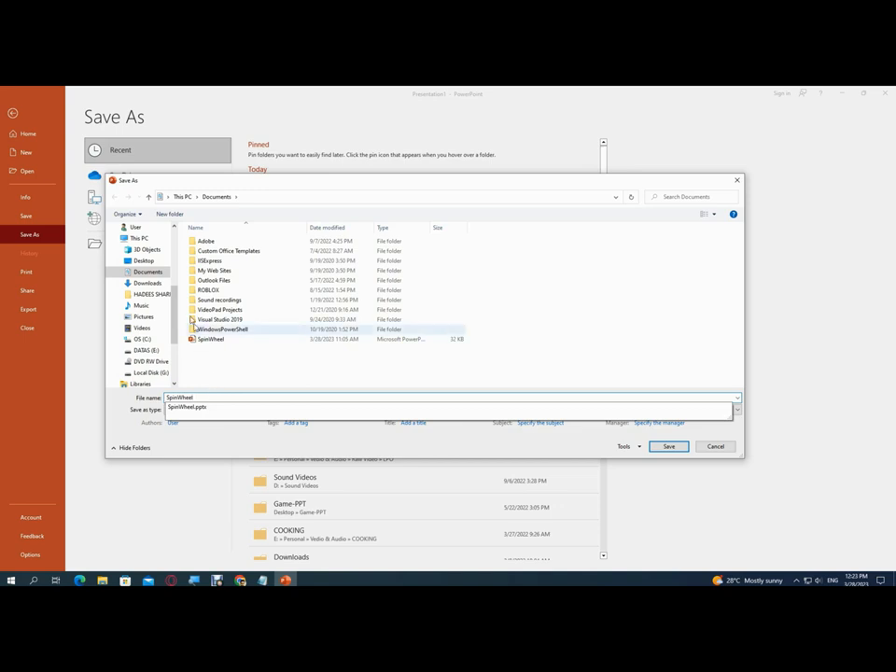
pyautogui.click(144, 260)
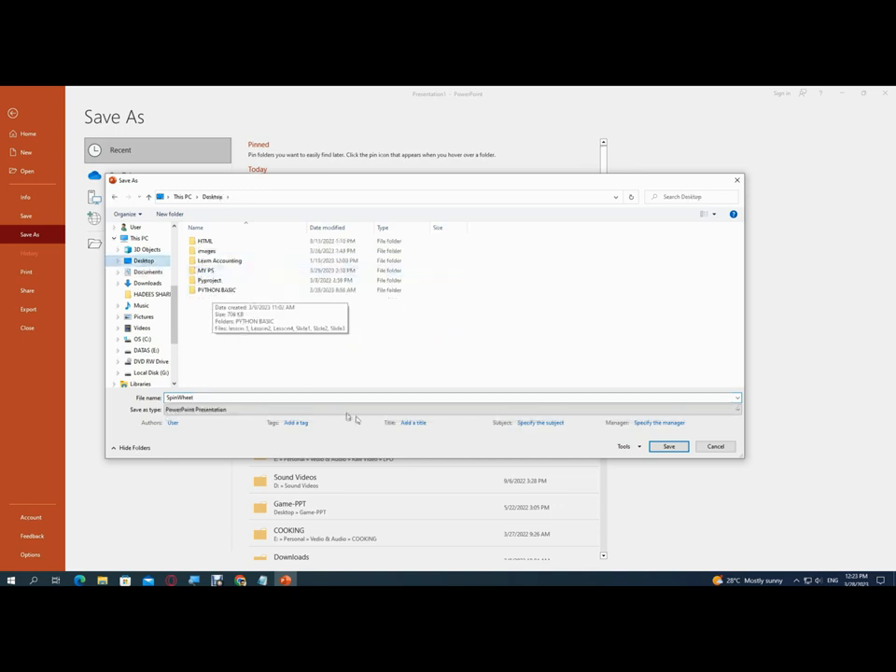
pyautogui.click(668, 446)
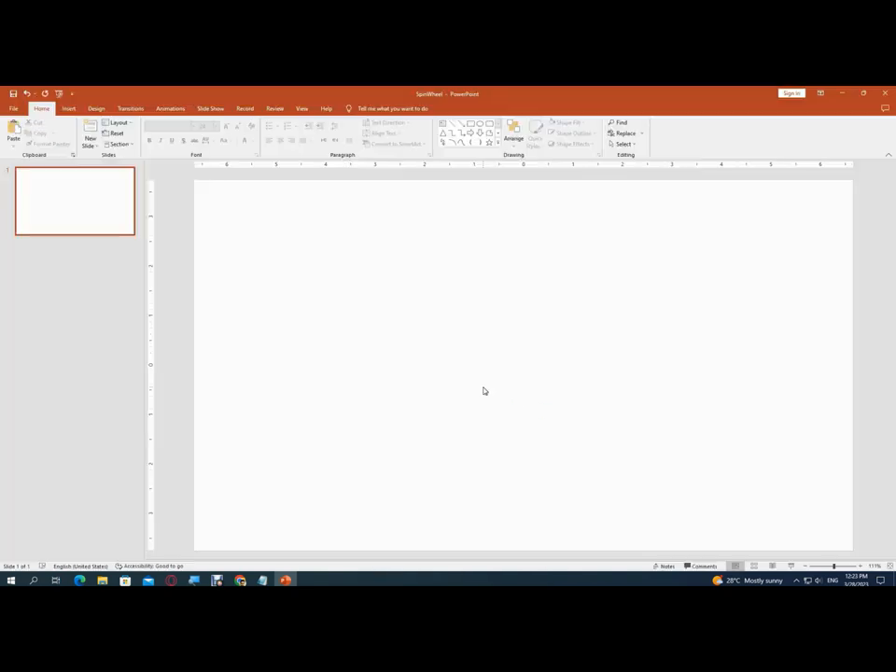
# Try several design themes on the slide and return it to the plain white theme
pyautogui.click(96, 108)
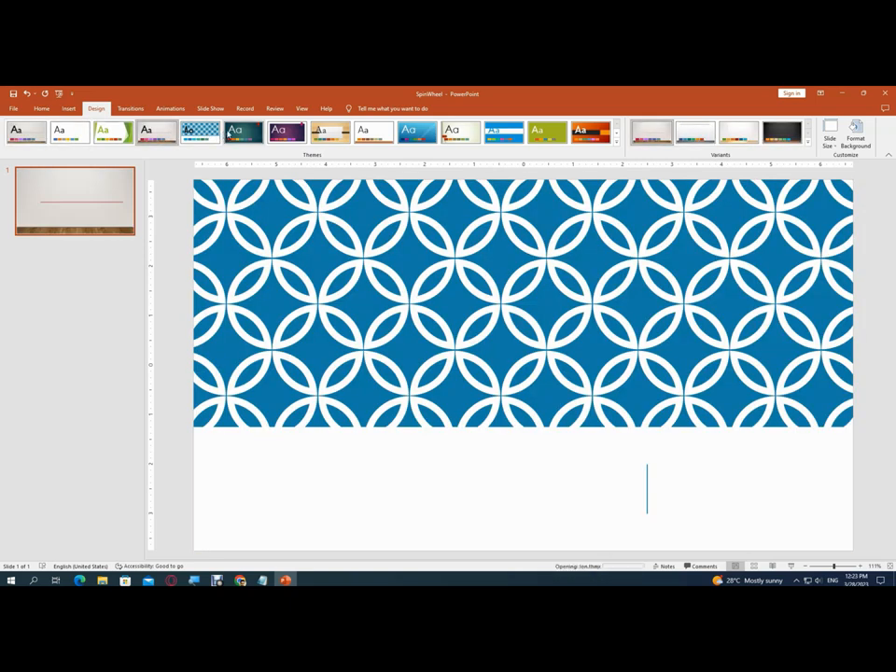
pyautogui.click(243, 131)
pyautogui.click(287, 131)
pyautogui.click(331, 133)
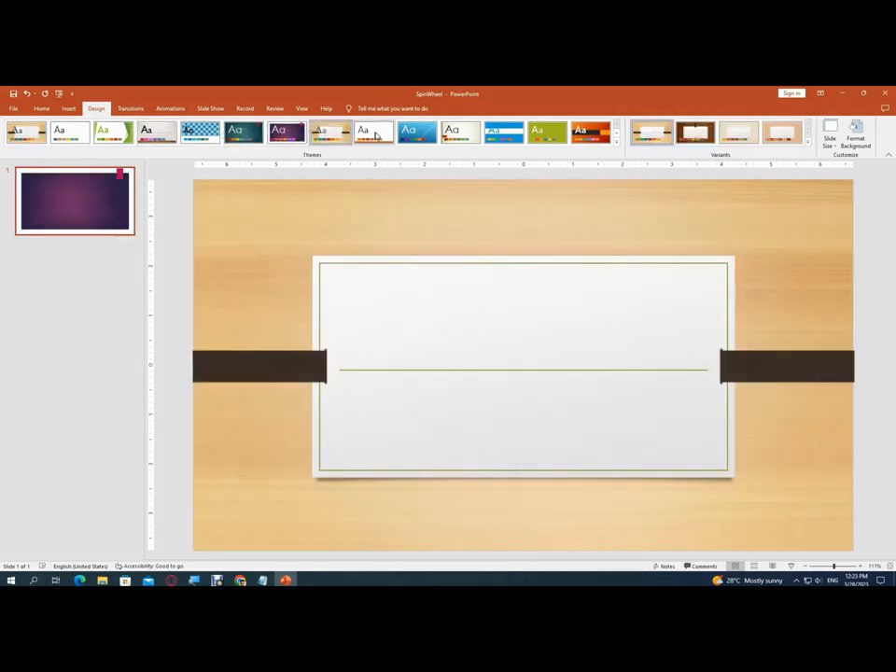
pyautogui.click(375, 135)
pyautogui.click(419, 135)
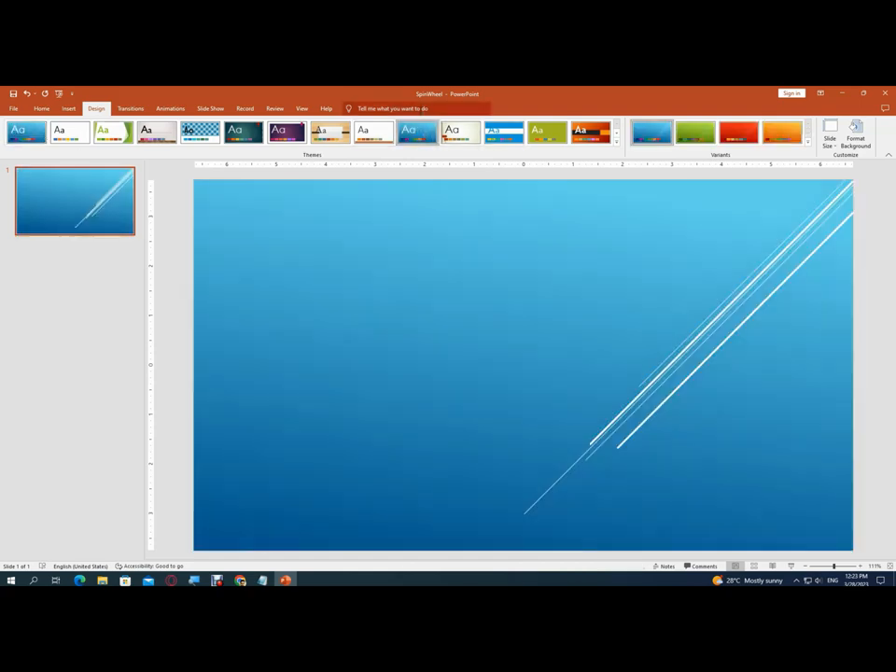
pyautogui.click(70, 131)
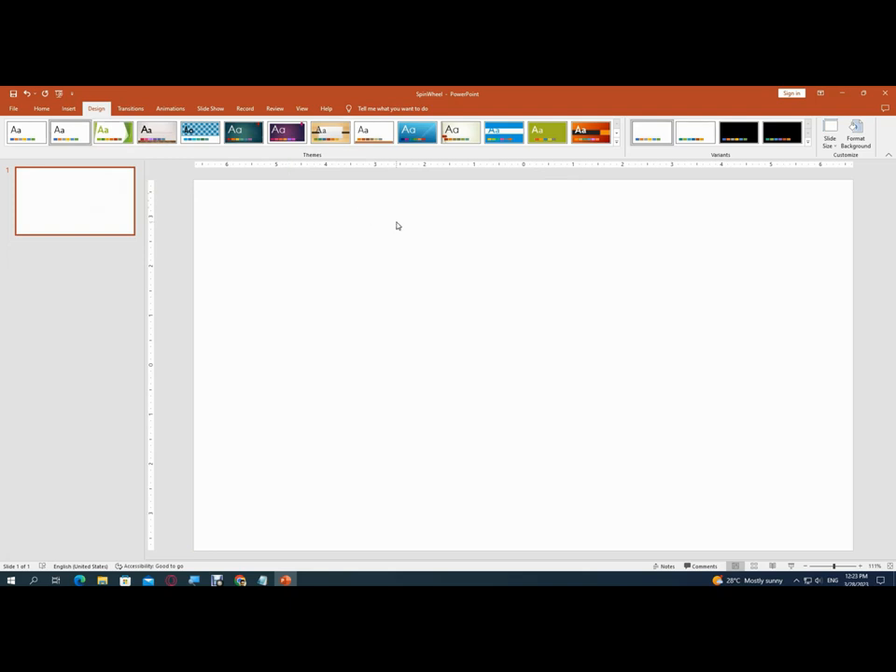
# Insert a standard 2-D pie chart on the blank slide
pyautogui.click(70, 108)
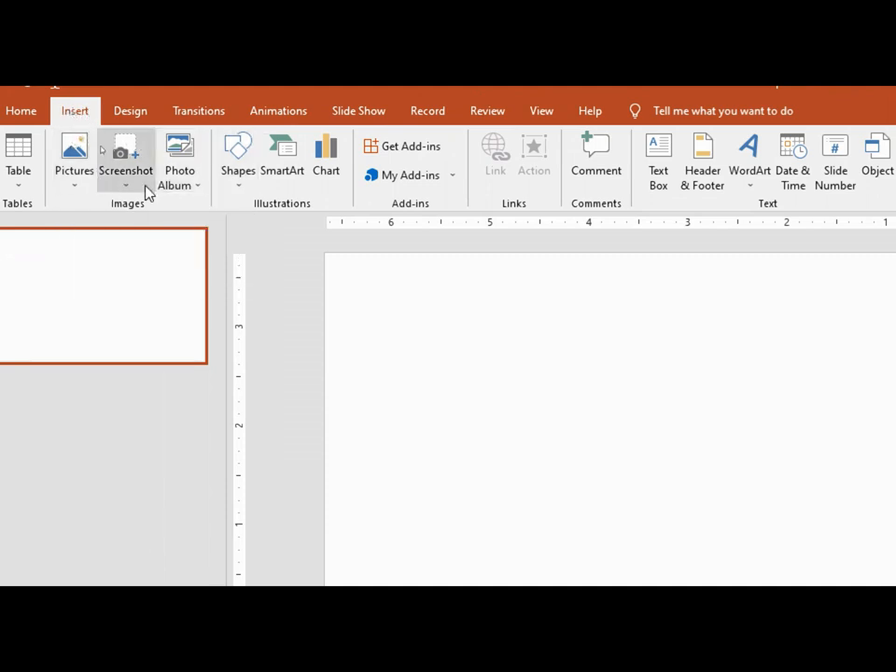
pyautogui.click(334, 167)
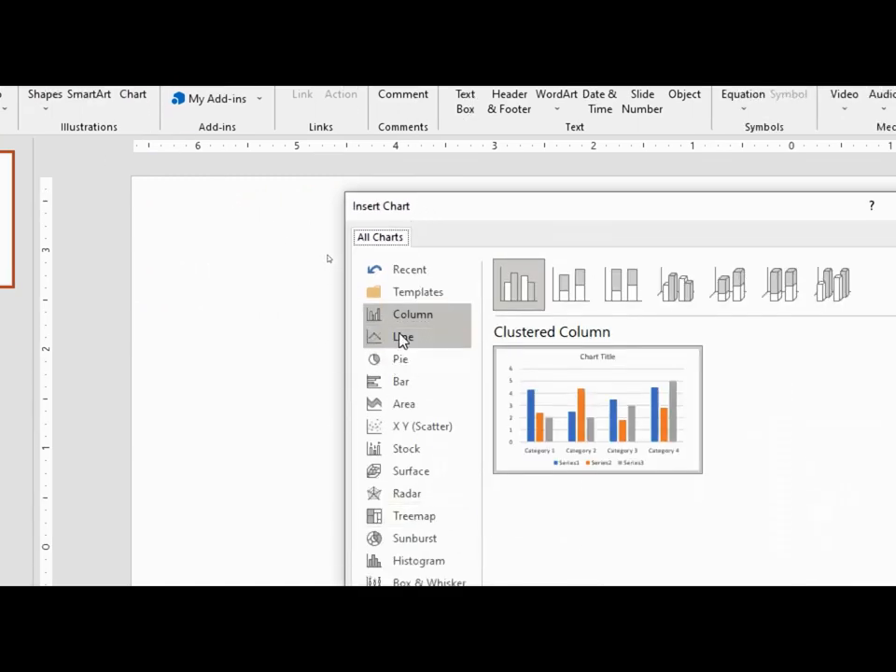
pyautogui.click(399, 359)
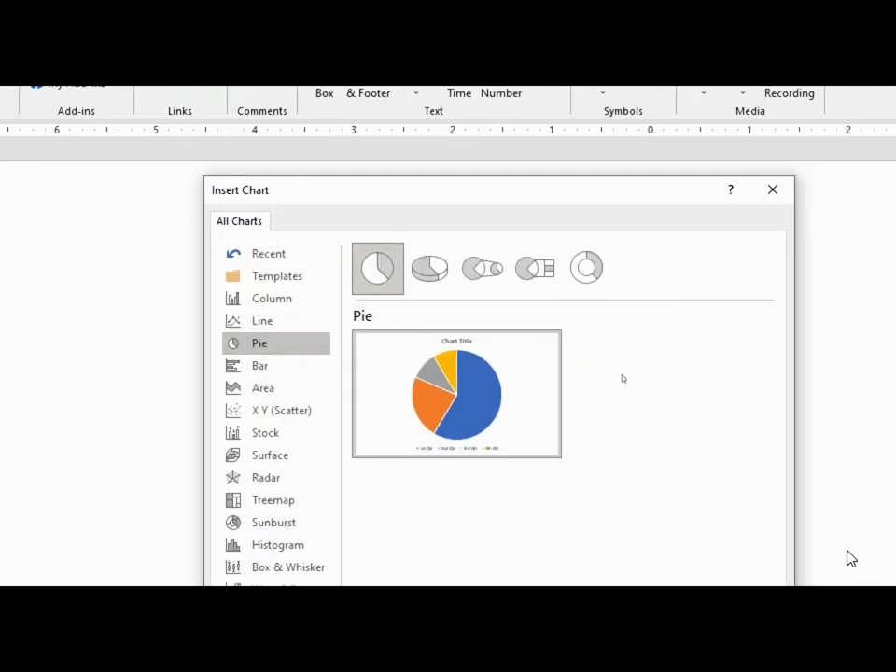
pyautogui.click(688, 568)
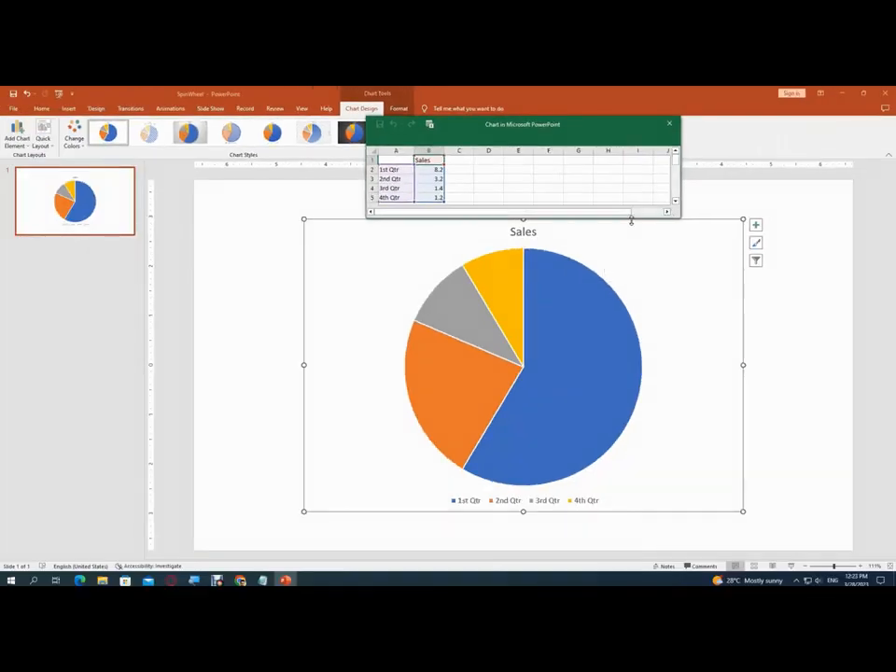
# Make the chart data window taller and move it aside so most of the pie chart is uncovered
pyautogui.moveTo(631, 220); pyautogui.dragTo(636, 272)
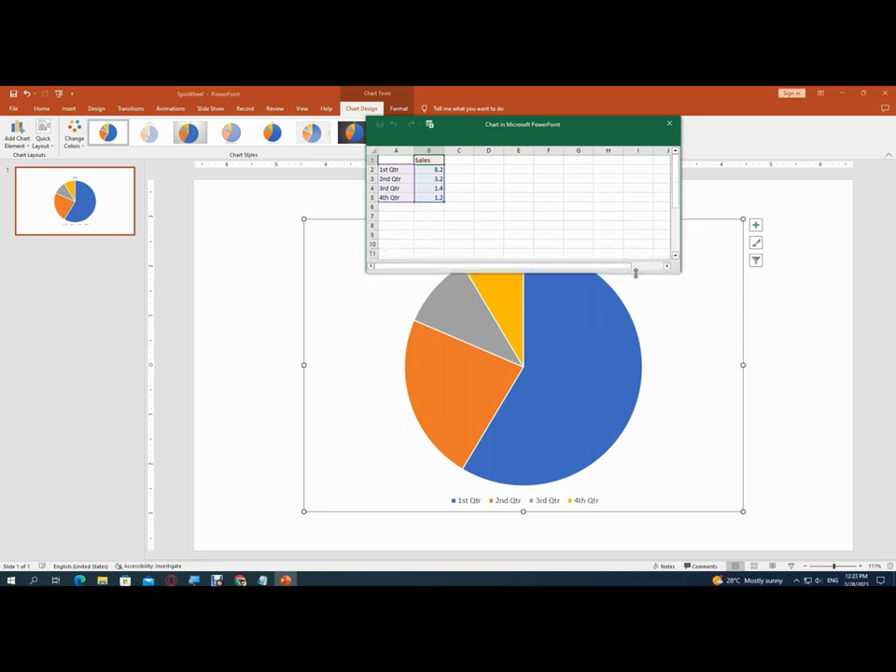
pyautogui.moveTo(468, 137); pyautogui.dragTo(96, 124)
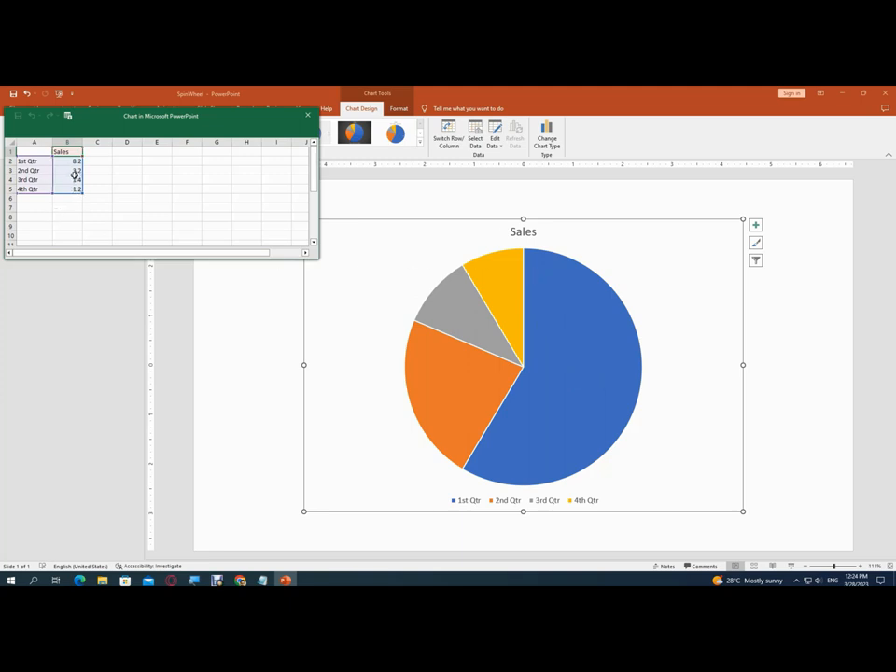
pyautogui.moveTo(111, 113); pyautogui.dragTo(208, 187)
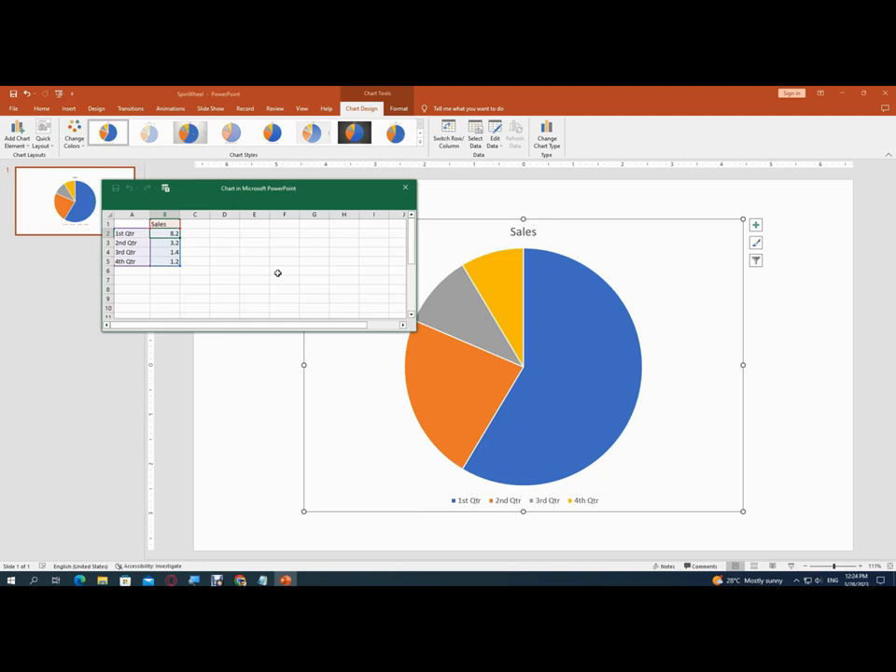
pyautogui.write('20')
pyautogui.press('Return')
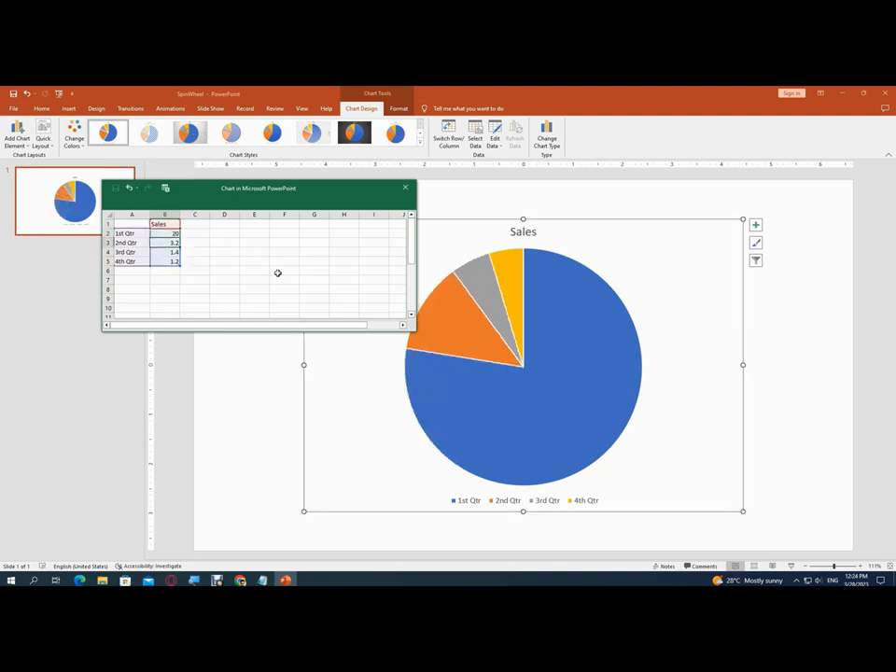
pyautogui.press('Up')
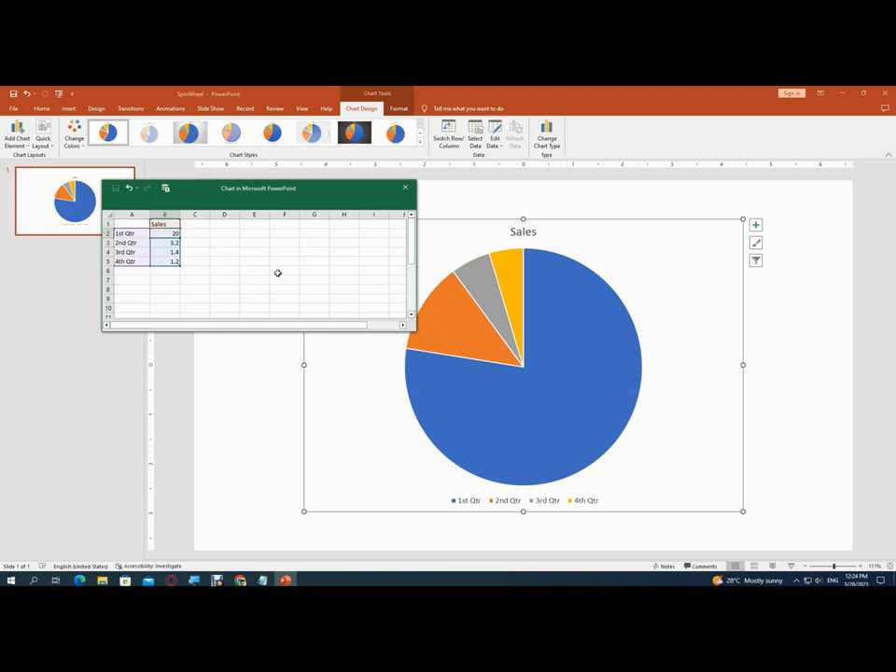
# Set the Sales values of the four existing quarters in B2:B5 to 10 each
pyautogui.write('10')
pyautogui.press('Return')
pyautogui.write('10')
pyautogui.press('Return')
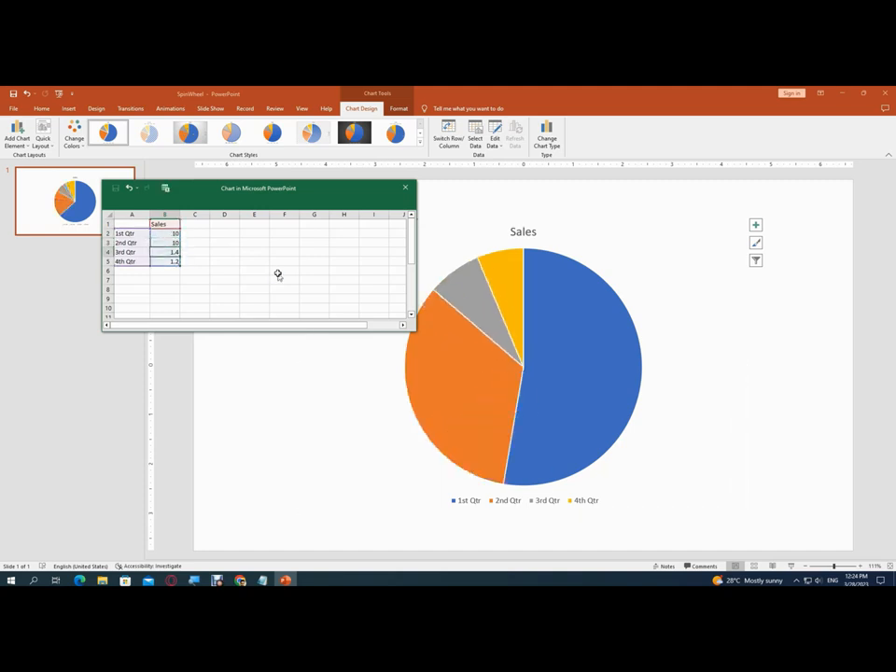
pyautogui.write('10')
pyautogui.press('Return')
pyautogui.write('10')
pyautogui.press('Return')
# Add six more pie slices by entering the value 10 in each of the cells B6 to B11
pyautogui.write('10')
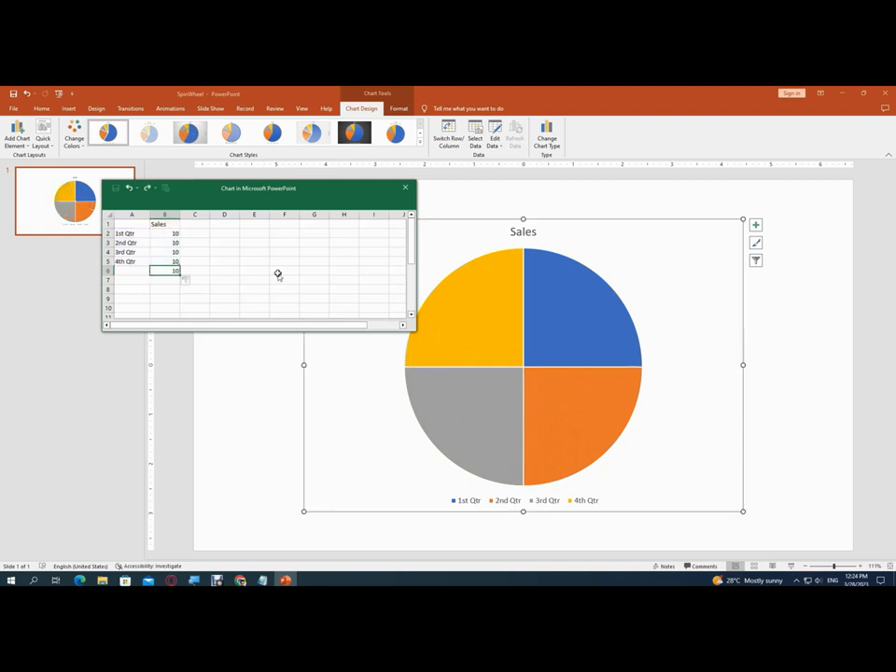
pyautogui.press('Return')
pyautogui.write('10')
pyautogui.press('Return')
pyautogui.write('10')
pyautogui.press('Return')
pyautogui.write('10')
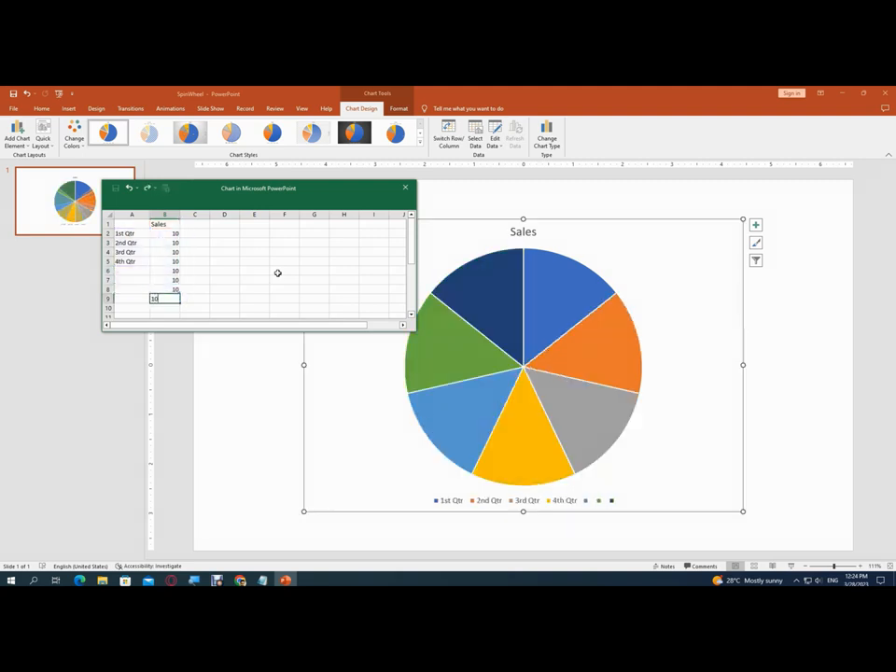
pyautogui.press('Return')
pyautogui.write('10')
pyautogui.press('Return')
pyautogui.write('10')
pyautogui.press('Return')
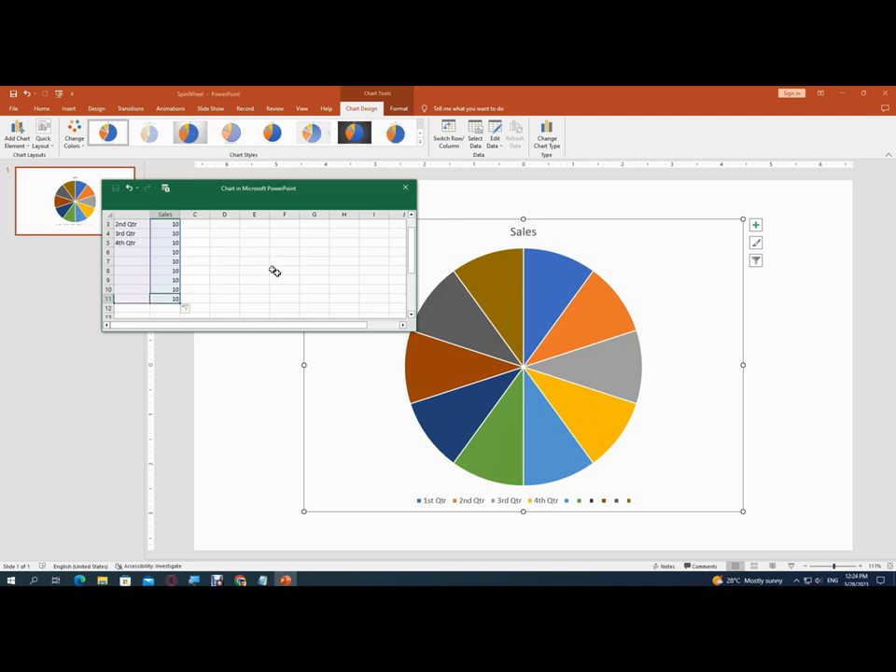
# Label the first four slices Prize-1, NoPrize, Prize-2 and NoPrize in cells A2 to A5 of the chart data
pyautogui.scroll(1, 137, 250)
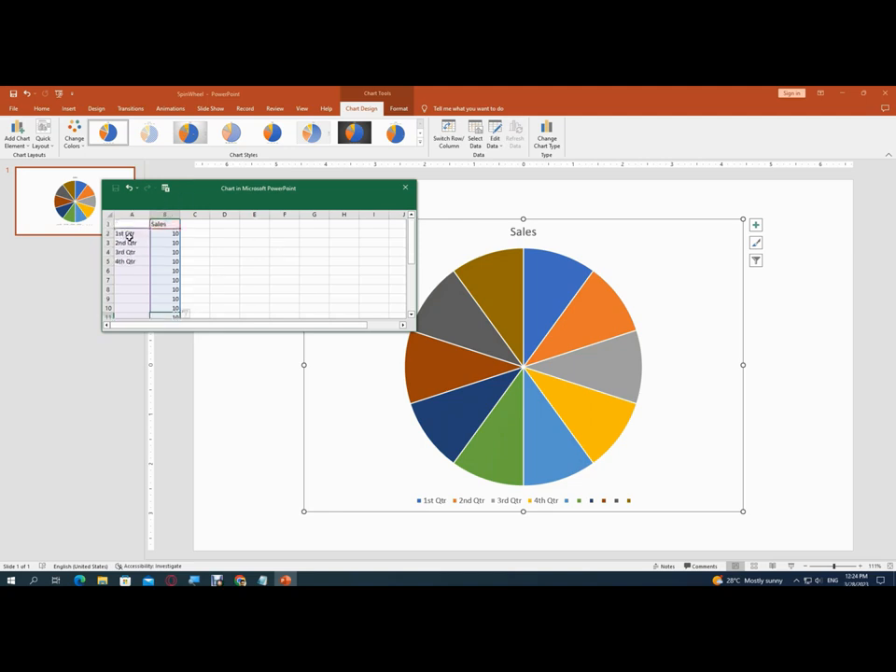
pyautogui.click(130, 235)
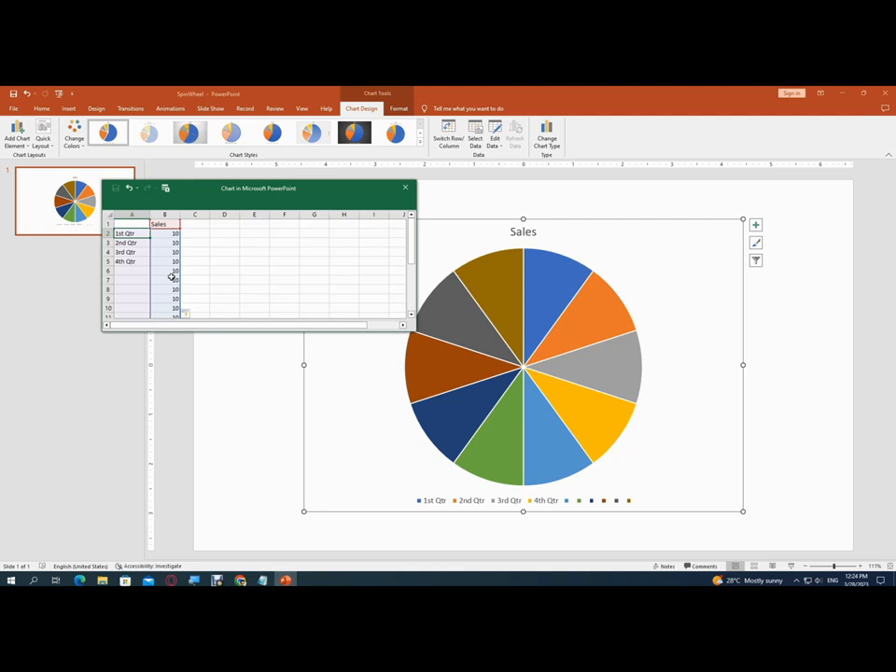
pyautogui.write('Prize-1')
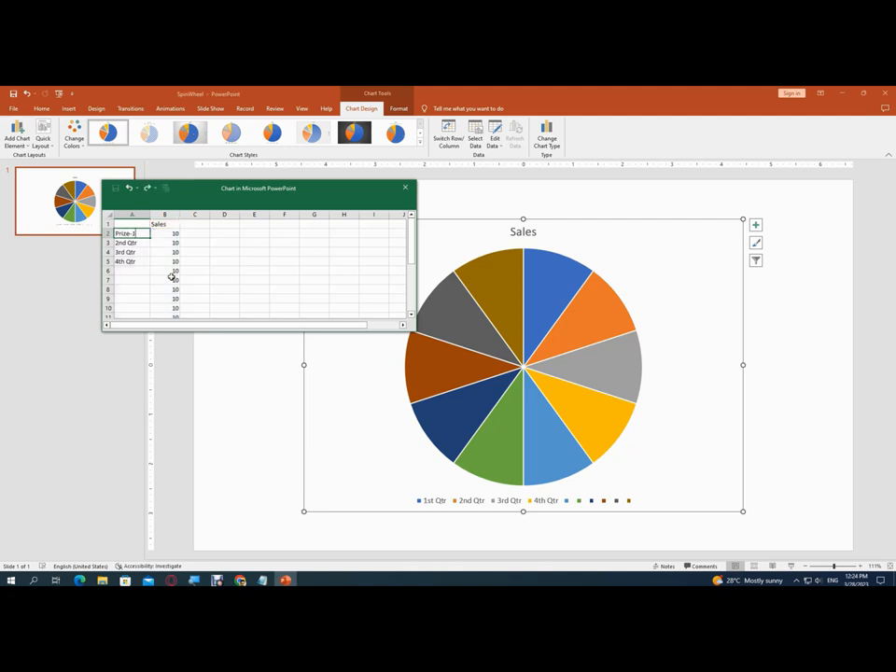
pyautogui.press('Return')
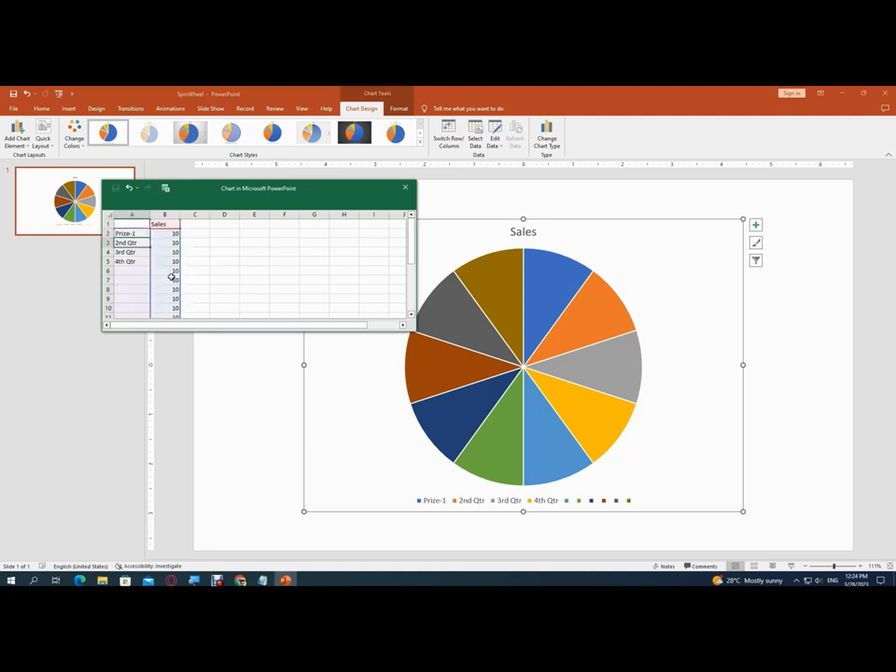
pyautogui.write('Prize')
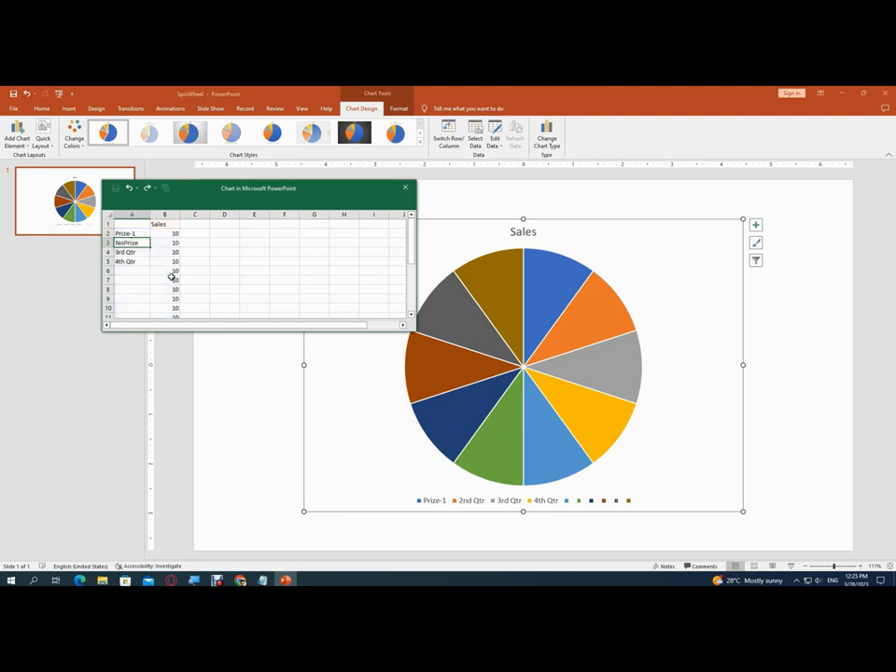
pyautogui.press('Return')
pyautogui.write('P')
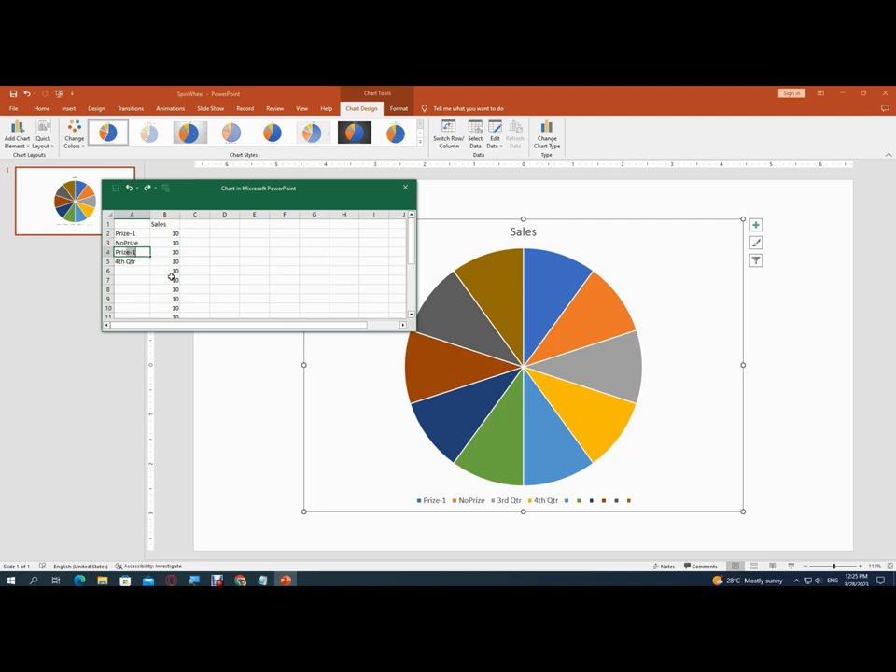
pyautogui.write('rize-2')
pyautogui.press('Return')
pyautogui.write('NoPrize')
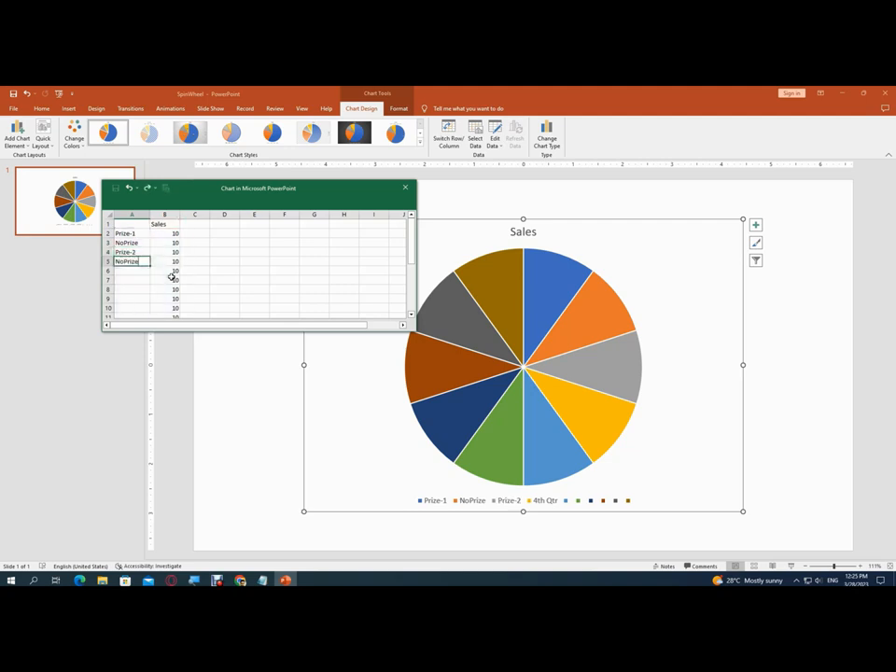
pyautogui.press('Return')
# Label the remaining six slices Prize-3, NoPrize, Prize-4, NoPrize, Prize-5 and NoPrize in cells A6 to A11
pyautogui.write('Pri')
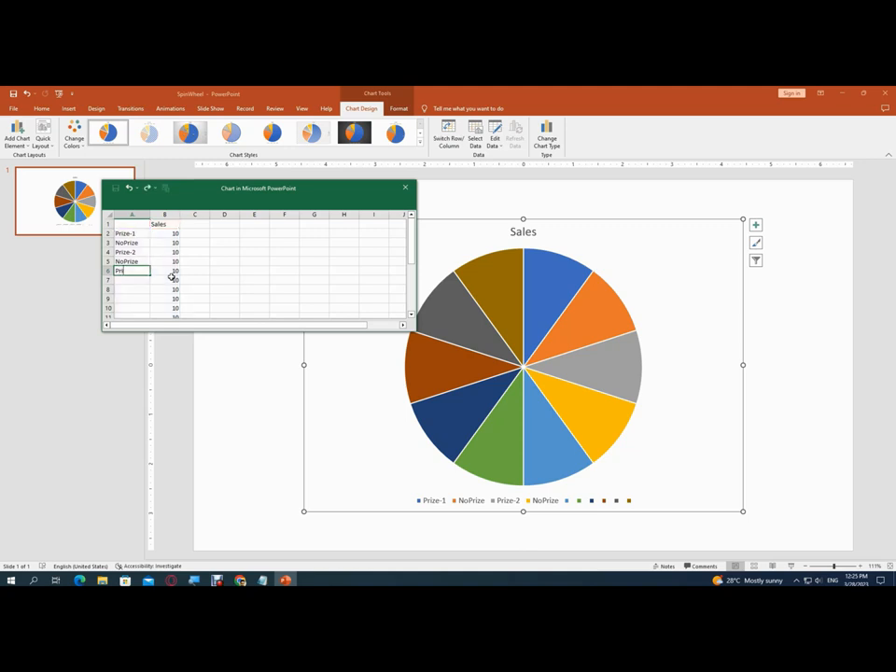
pyautogui.write('ze-3')
pyautogui.press('Return')
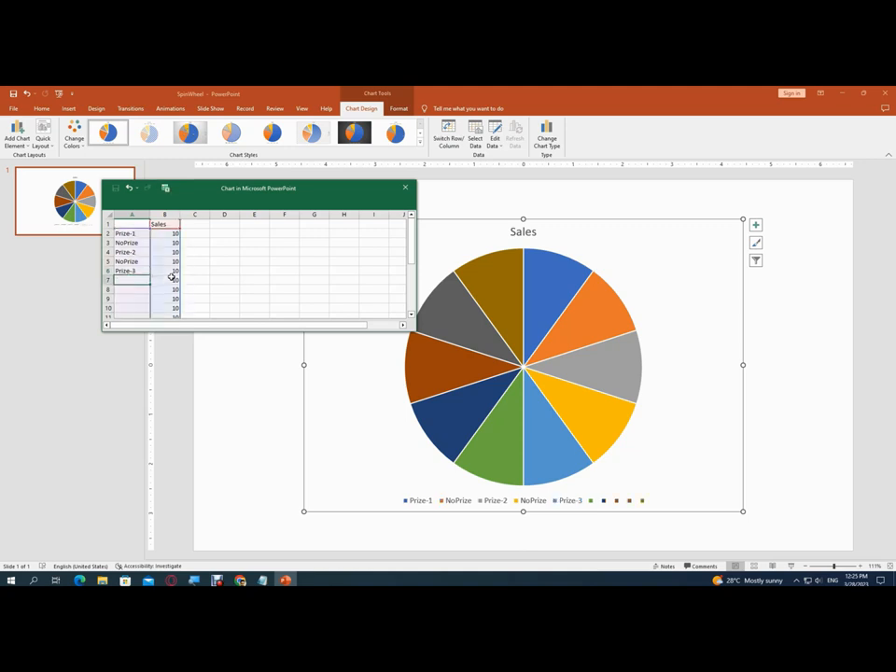
pyautogui.write('NoPrize')
pyautogui.press('Return')
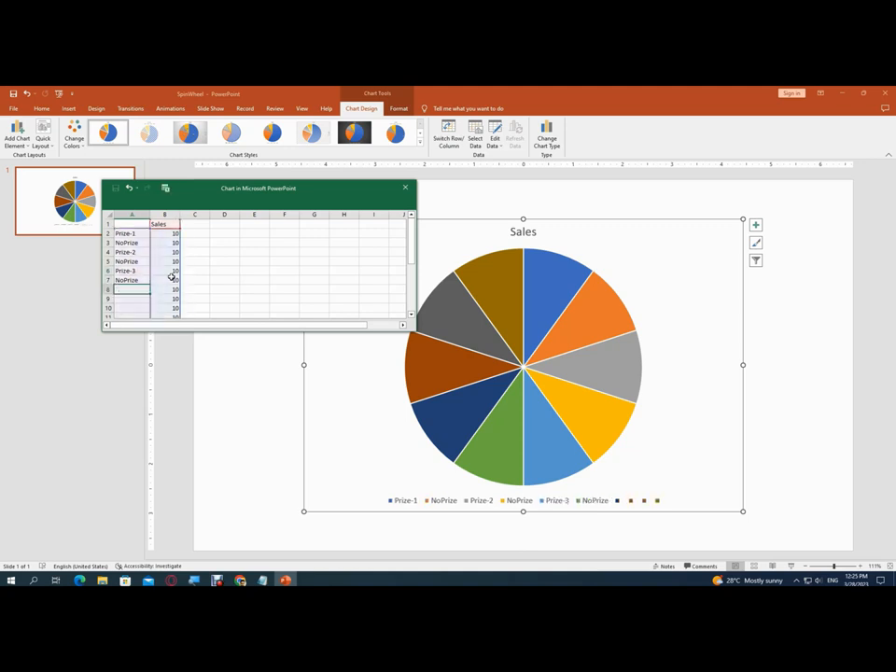
pyautogui.write('Prize-')
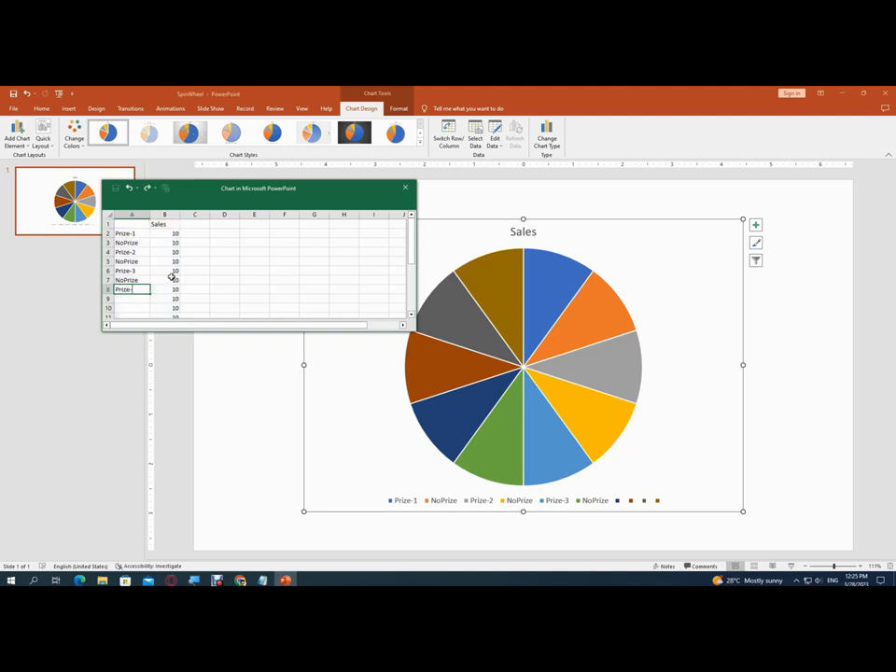
pyautogui.write('4')
pyautogui.press('Return')
pyautogui.write('NoPrize')
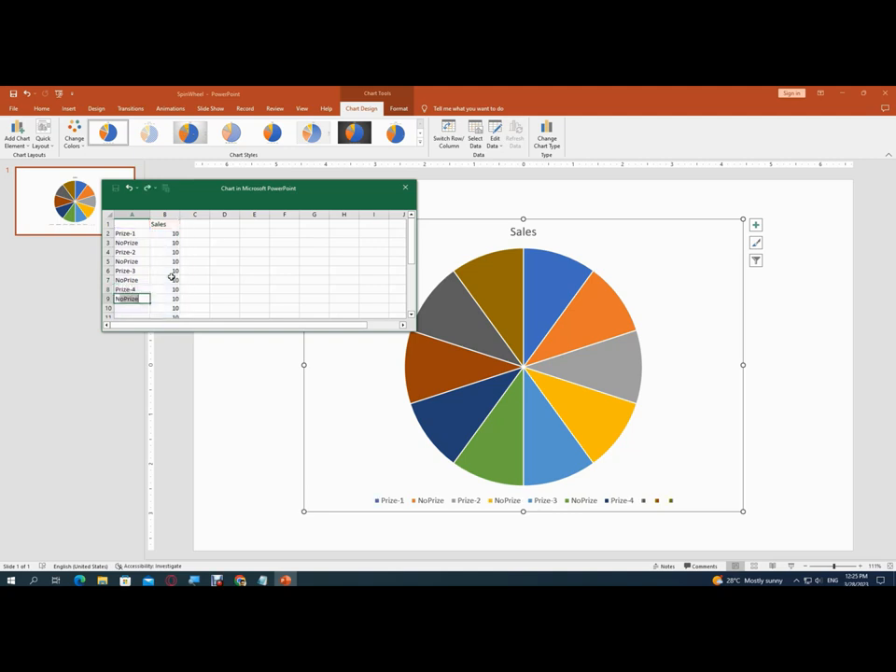
pyautogui.press('Return')
pyautogui.write('Prize-5')
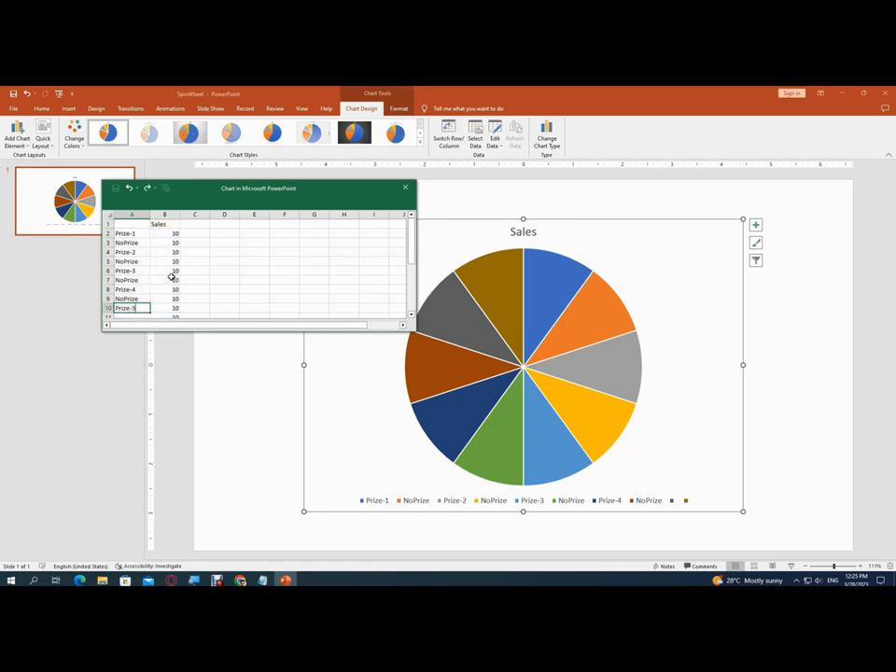
pyautogui.press('Return')
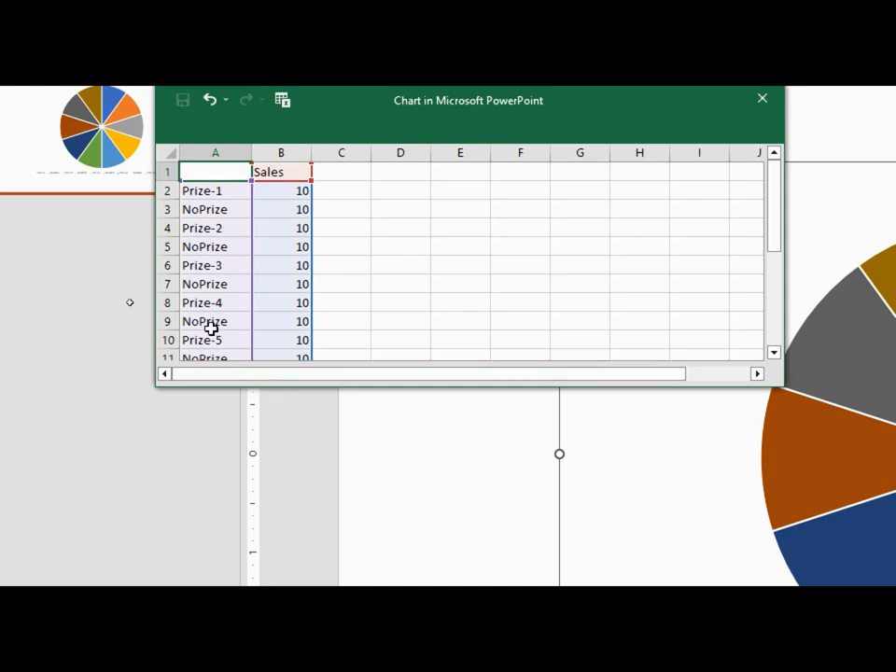
pyautogui.scroll(-1, 211, 329)
pyautogui.scroll(1, 224, 320)
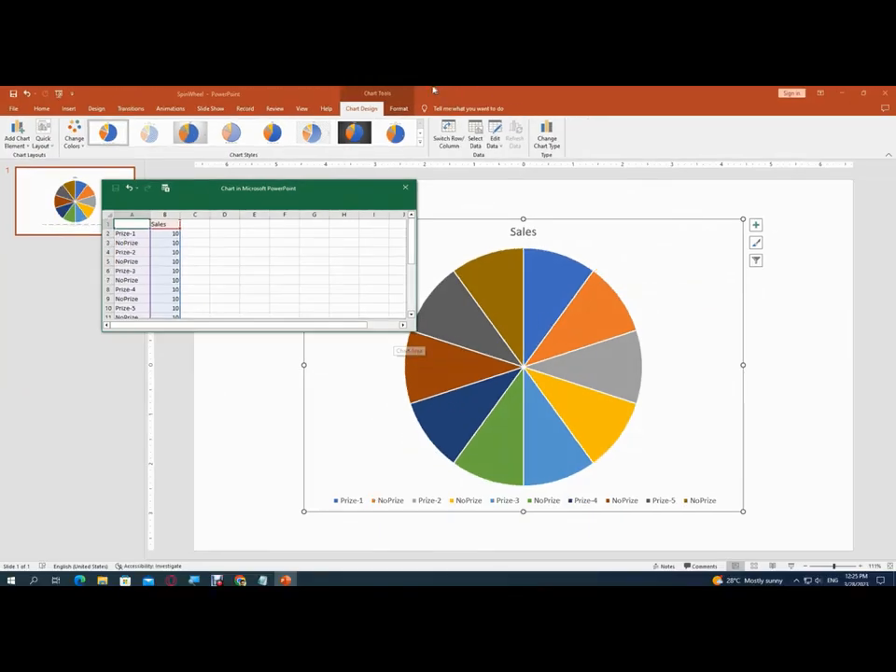
# Move the chart data window off the pie and select the chart on the slide
pyautogui.moveTo(325, 188); pyautogui.dragTo(135, 338)
pyautogui.click(166, 305)
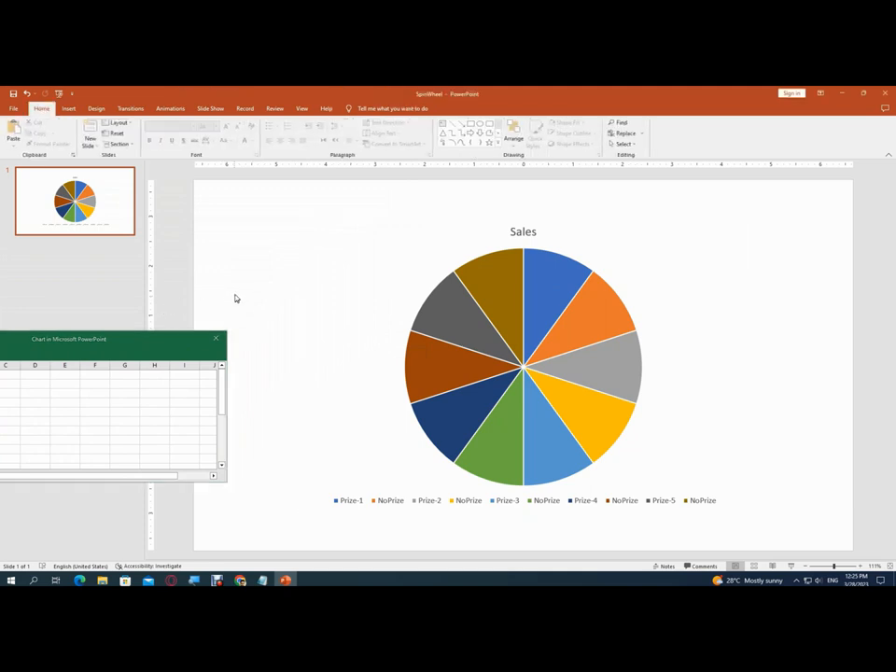
pyautogui.click(588, 241)
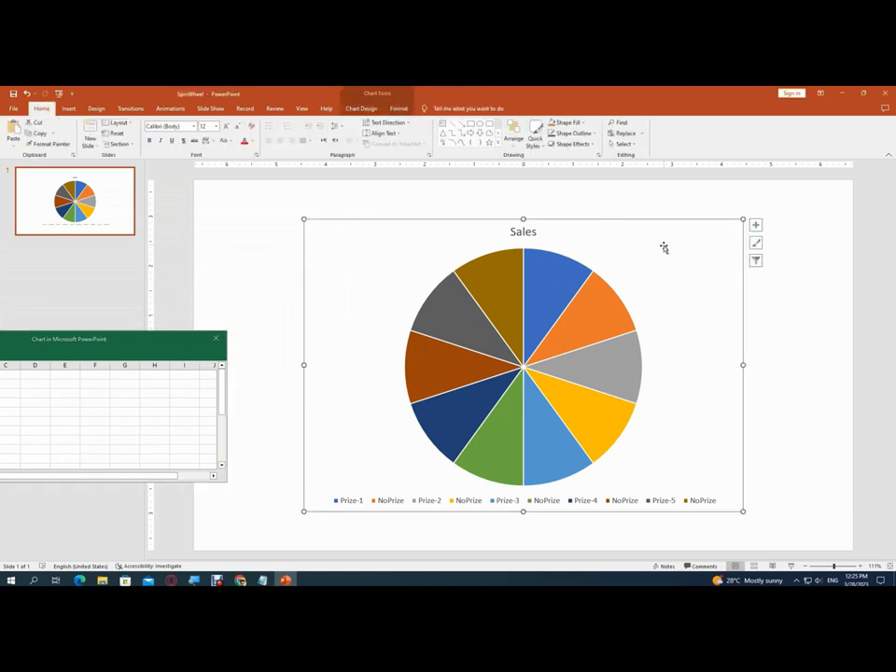
# Remove the chart title and legend, and show data labels on the slices at the Inside End position
pyautogui.click(756, 226)
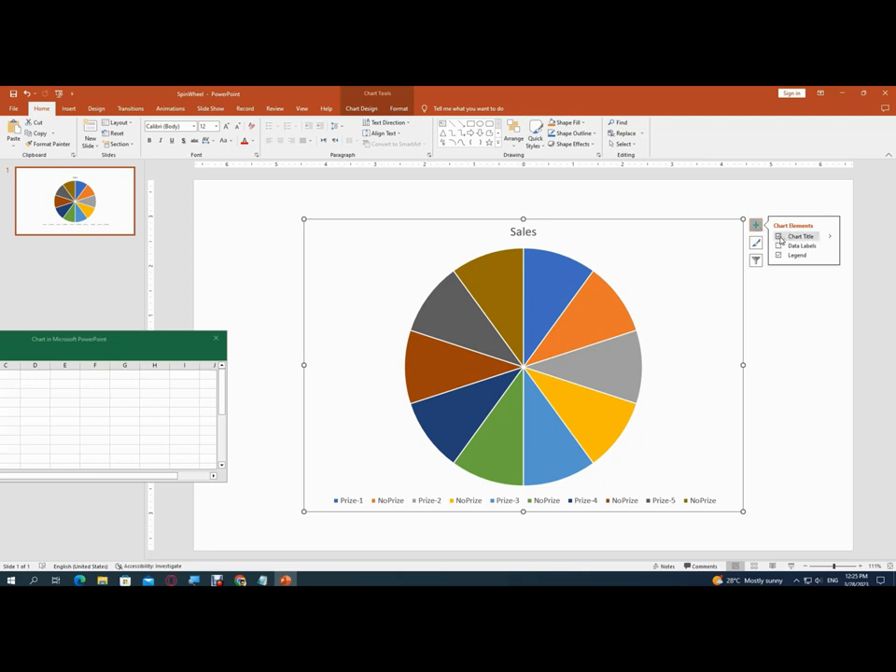
pyautogui.click(778, 236)
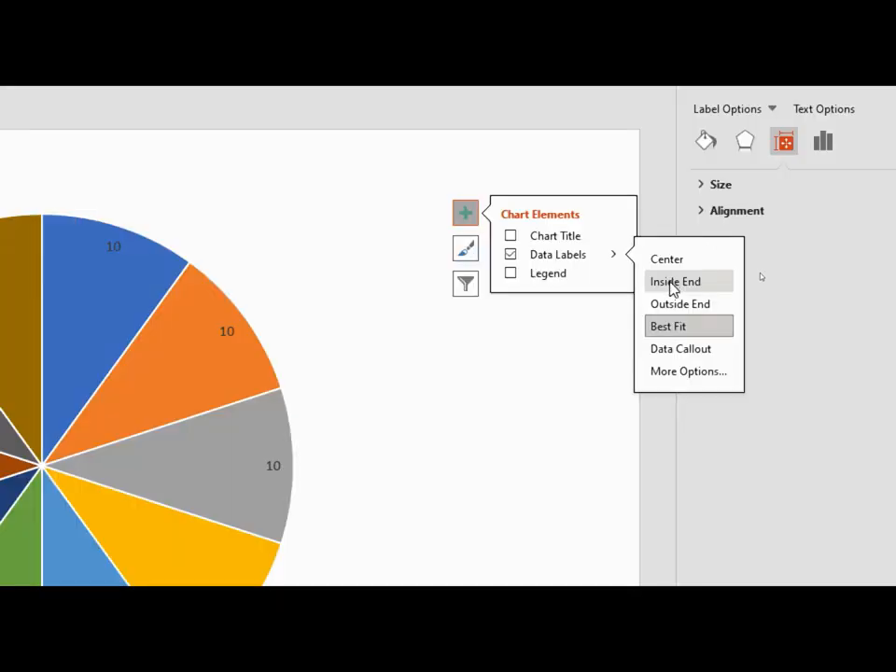
pyautogui.click(671, 282)
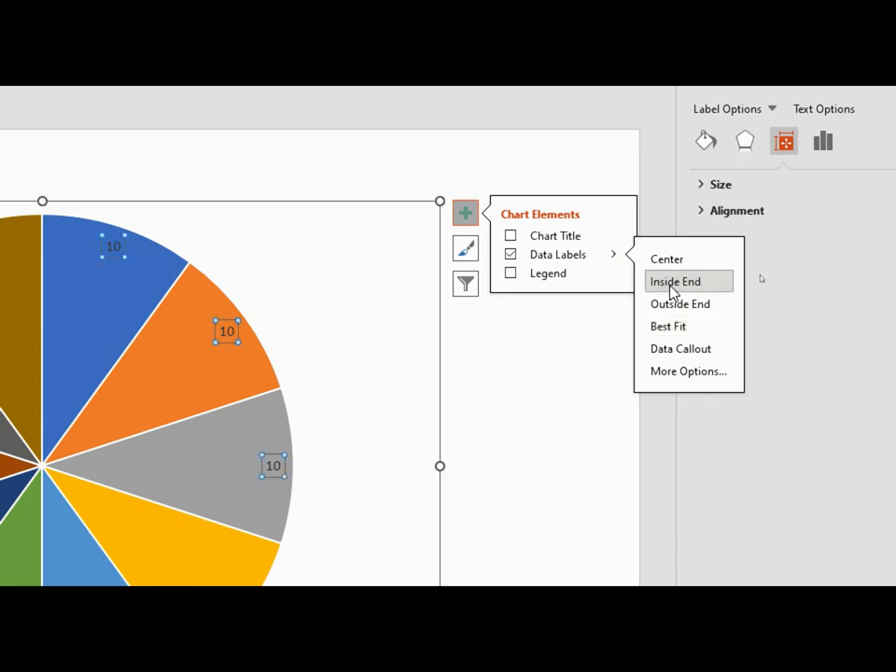
# Start taking the data label text from cells, and arrange the range dialog above the chart data window so both are accessible
pyautogui.click(679, 371)
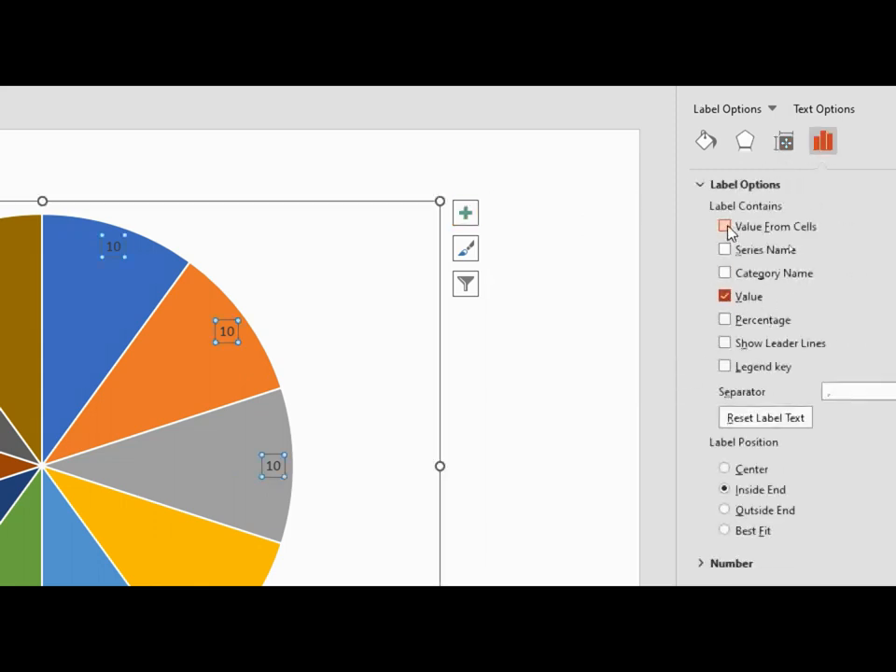
pyautogui.click(727, 227)
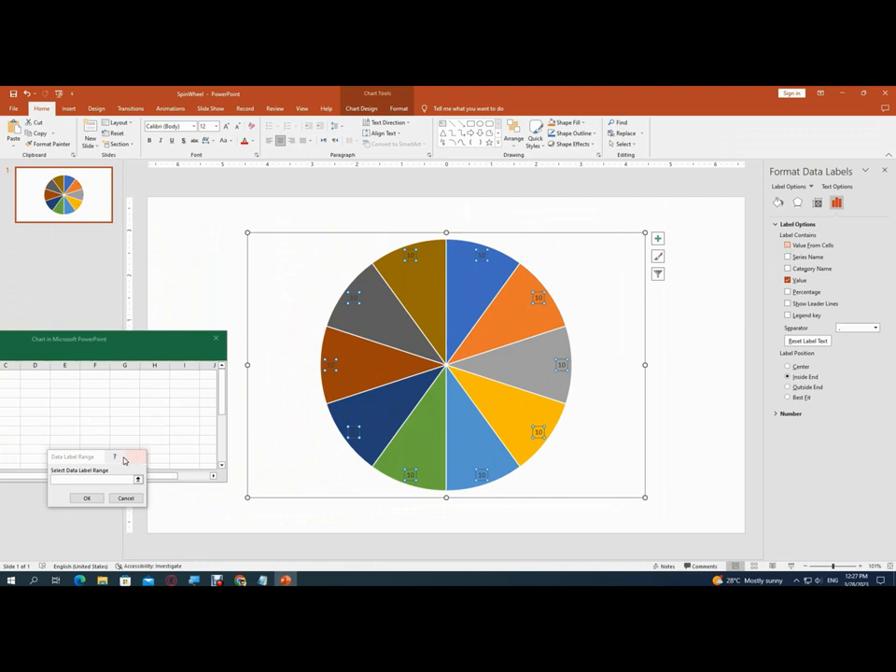
pyautogui.moveTo(97, 461); pyautogui.dragTo(447, 216)
pyautogui.moveTo(122, 340); pyautogui.dragTo(394, 328)
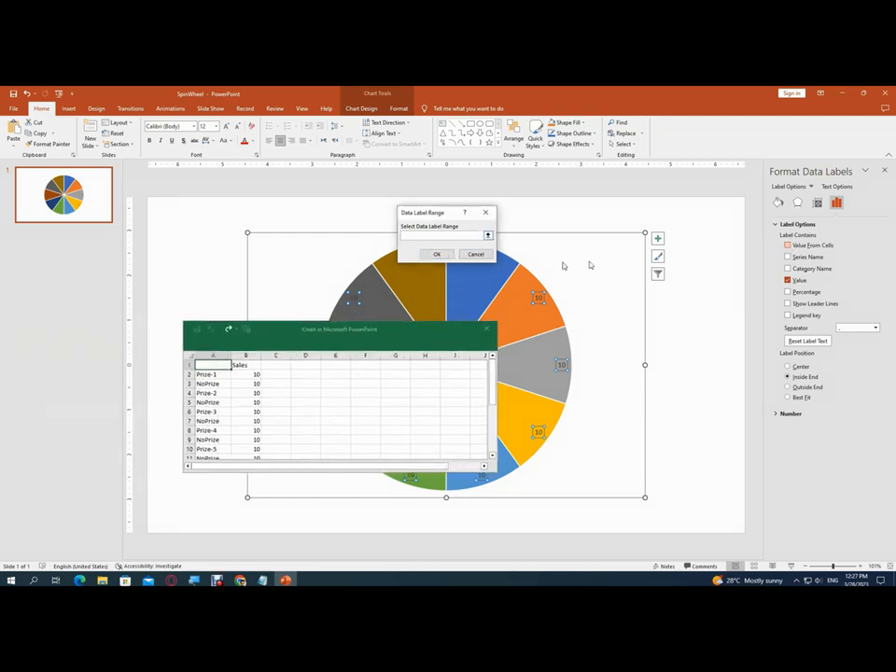
pyautogui.click(478, 237)
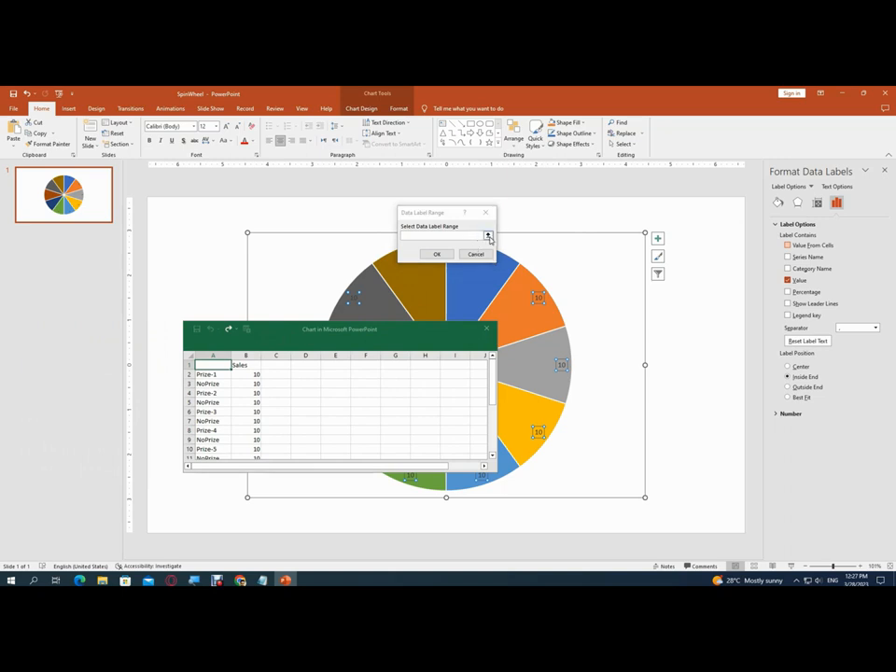
pyautogui.click(488, 237)
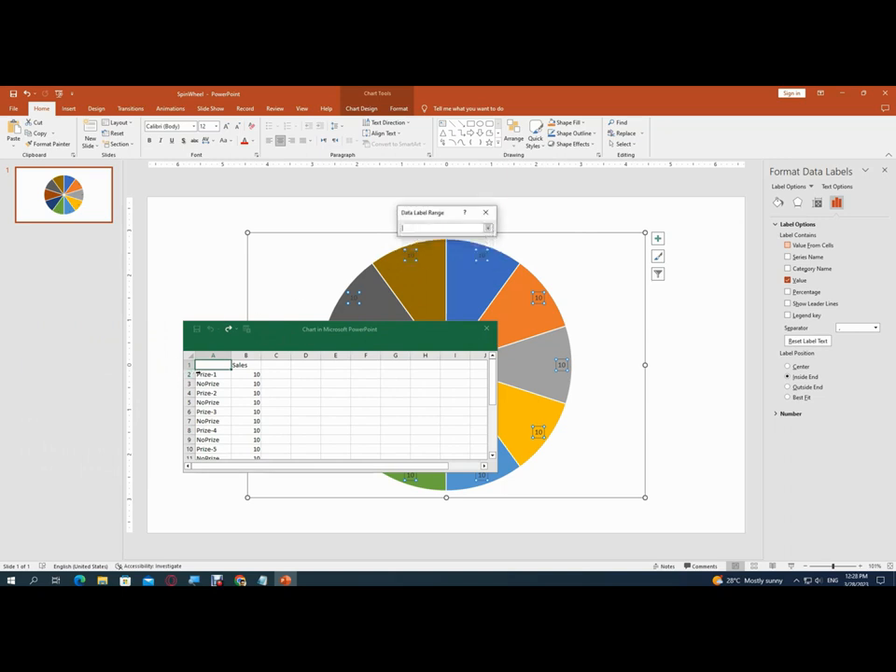
pyautogui.moveTo(203, 373); pyautogui.dragTo(252, 375)
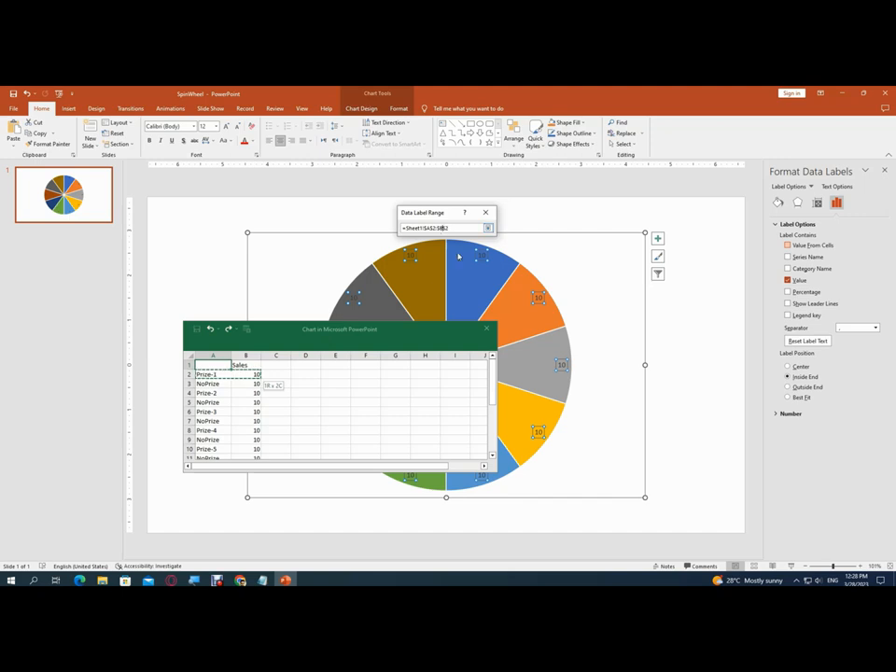
pyautogui.press('BackSpace')
pyautogui.press('BackSpace')
pyautogui.press('BackSpace')
pyautogui.press('BackSpace')
pyautogui.press('BackSpace')
pyautogui.click(224, 373)
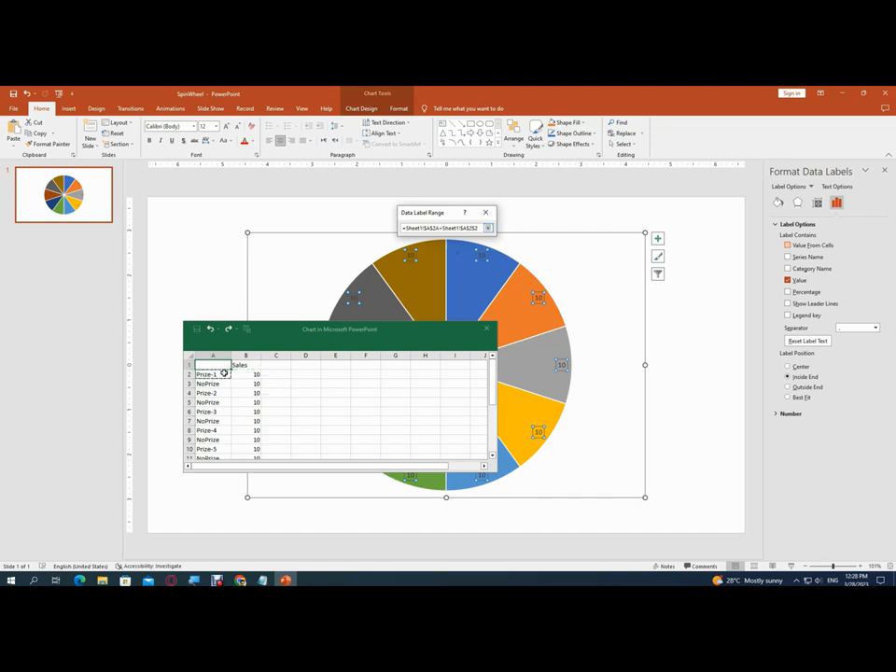
pyautogui.moveTo(224, 373); pyautogui.dragTo(220, 387)
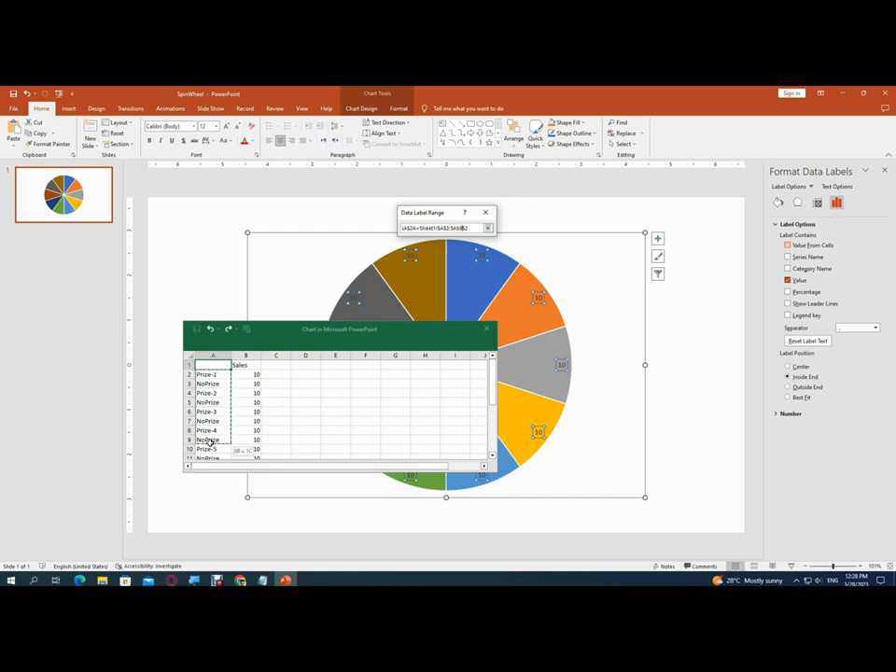
pyautogui.moveTo(210, 442)
pyautogui.mouseDown()
pyautogui.moveTo(208, 461)
pyautogui.moveTo(217, 426)
pyautogui.mouseUp()
pyautogui.moveTo(417, 228); pyautogui.dragTo(255, 227)
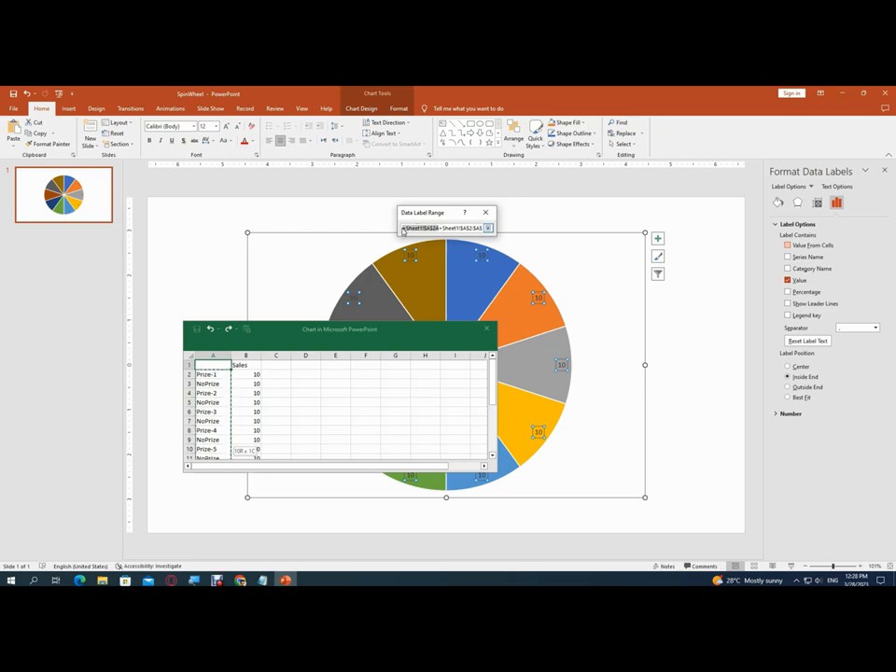
pyautogui.press('Delete')
pyautogui.press('Delete')
pyautogui.press('Delete')
pyautogui.press('Delete')
pyautogui.press('Delete')
pyautogui.press('Delete')
pyautogui.press('Delete')
pyautogui.press('Delete')
pyautogui.press('Delete')
pyautogui.press('Delete')
pyautogui.press('Delete')
pyautogui.press('Delete')
pyautogui.press('Delete')
pyautogui.press('Delete')
pyautogui.press('Delete')
pyautogui.press('Delete')
pyautogui.press('Delete')
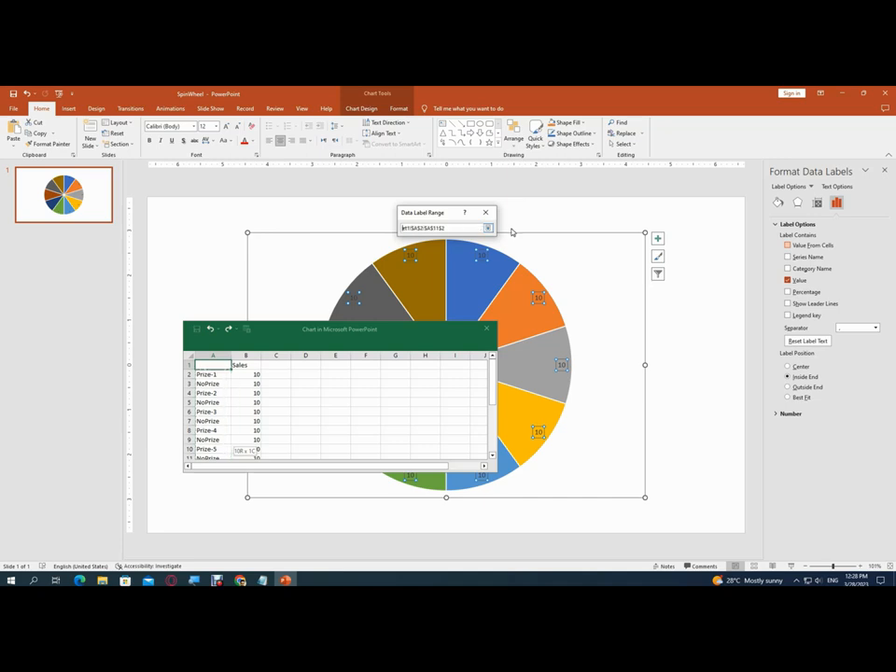
pyautogui.press('Delete')
pyautogui.click(489, 230)
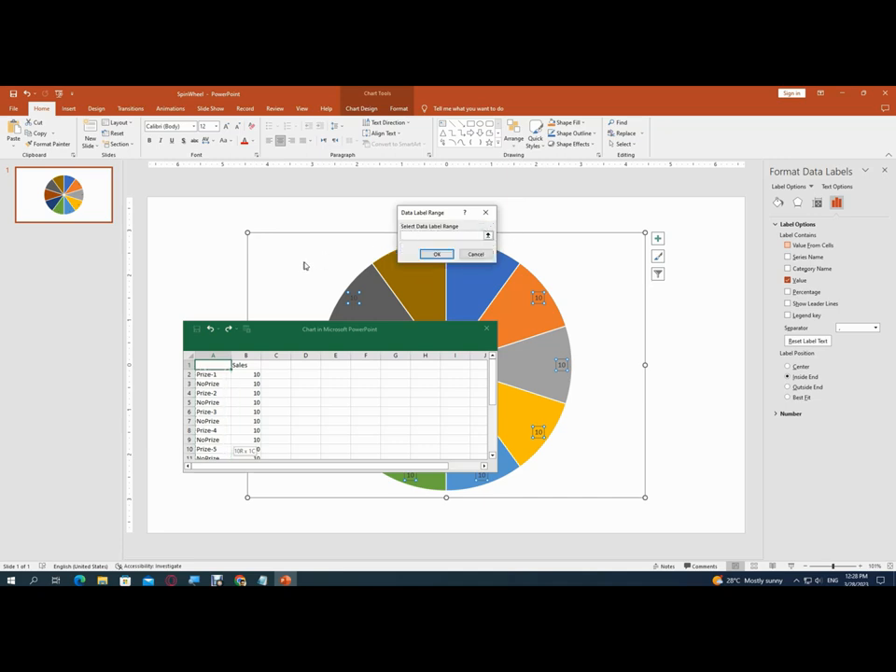
# Use cells A2:A11 as the data label text and turn off the numeric Value in the labels
pyautogui.click(486, 236)
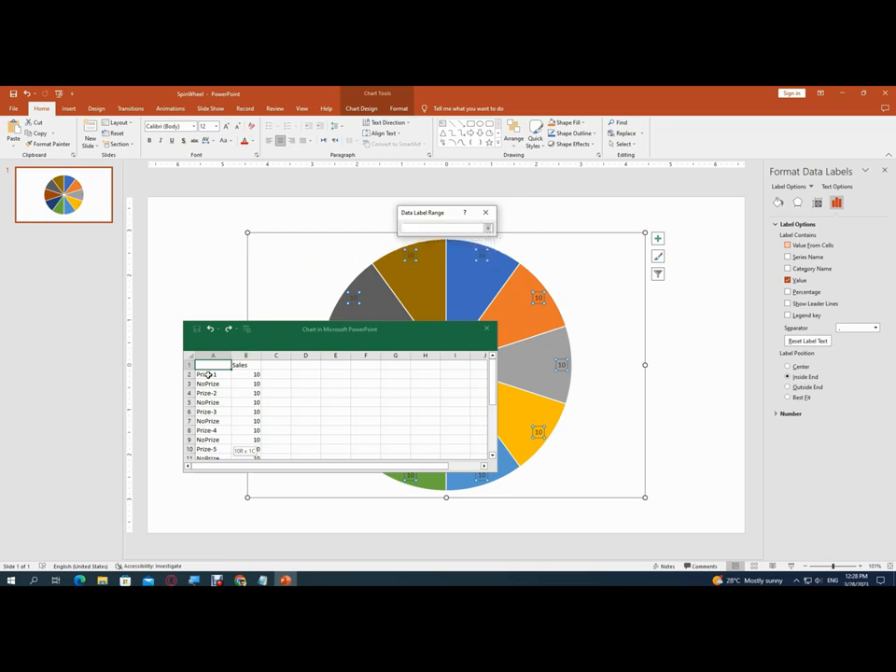
pyautogui.moveTo(208, 374); pyautogui.dragTo(200, 439)
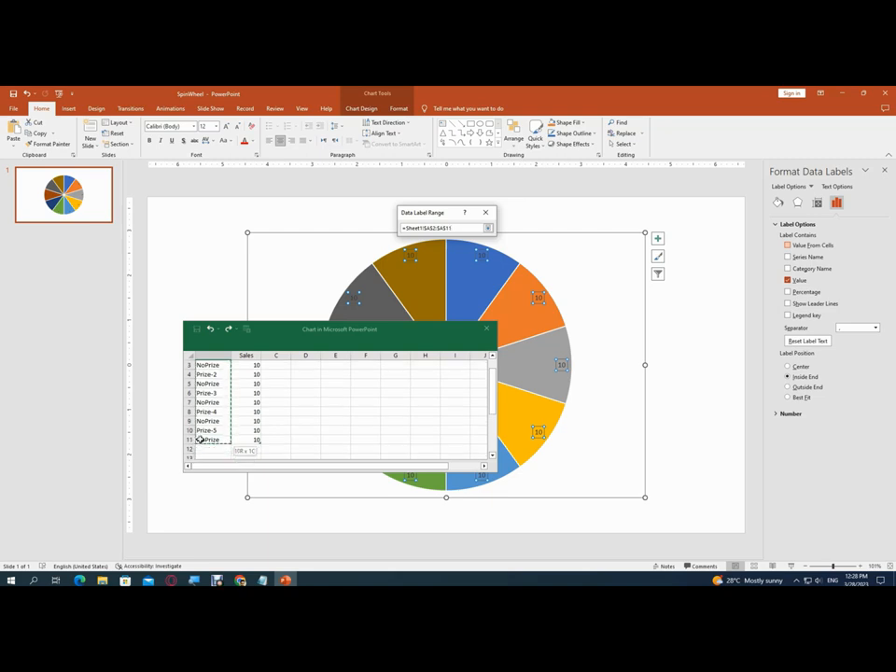
pyautogui.click(487, 229)
pyautogui.click(437, 254)
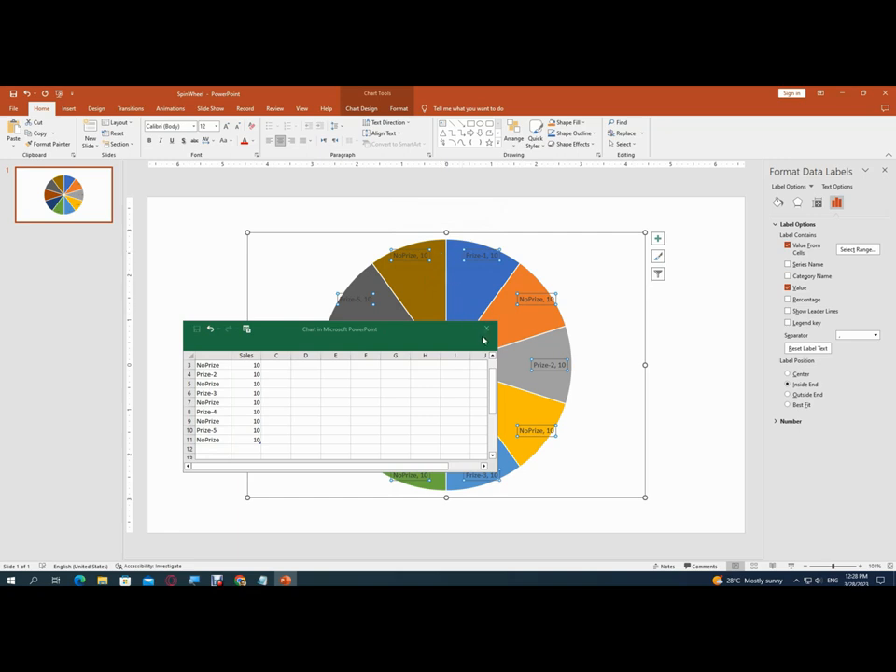
pyautogui.click(800, 290)
pyautogui.click(557, 271)
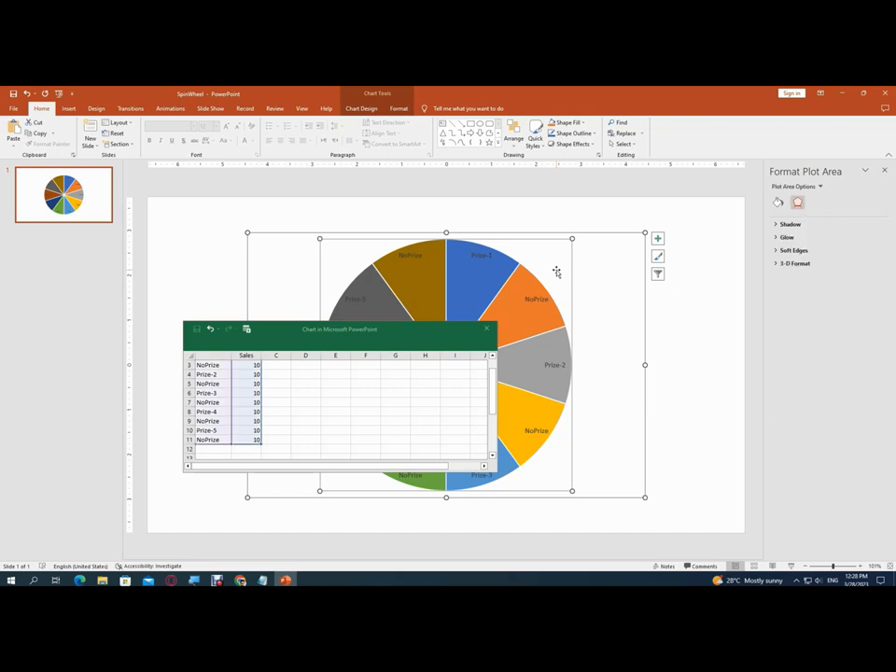
# Move the chart data window aside and close it, and set the font color of all the pie's data labels to white
pyautogui.moveTo(389, 336); pyautogui.dragTo(125, 347)
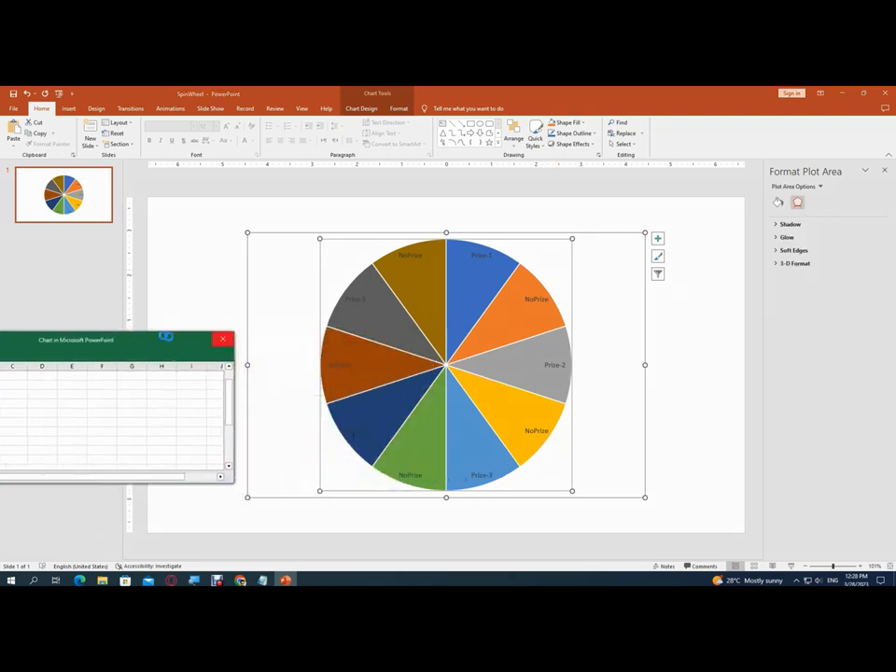
pyautogui.click(222, 343)
pyautogui.click(401, 258)
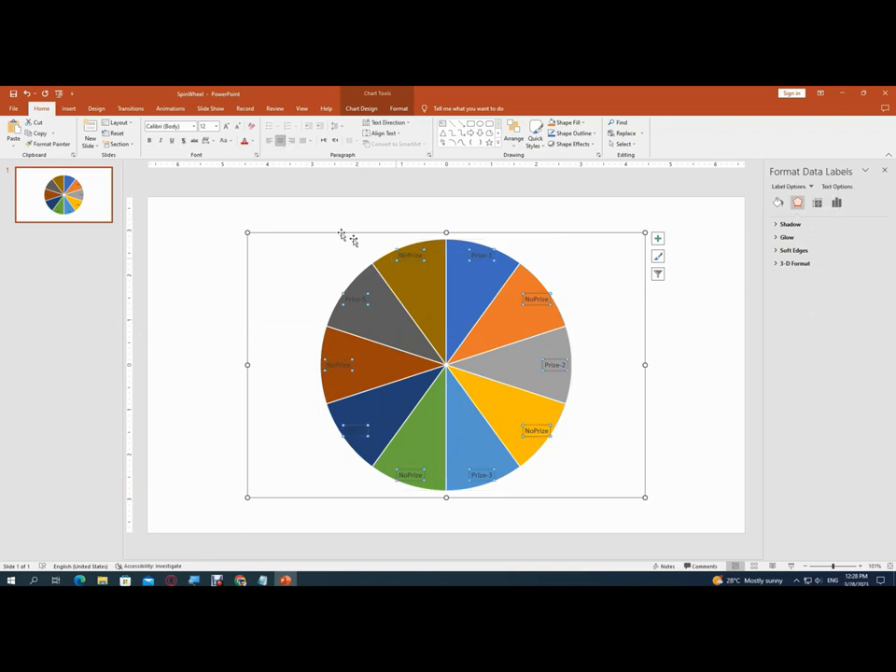
pyautogui.click(250, 140)
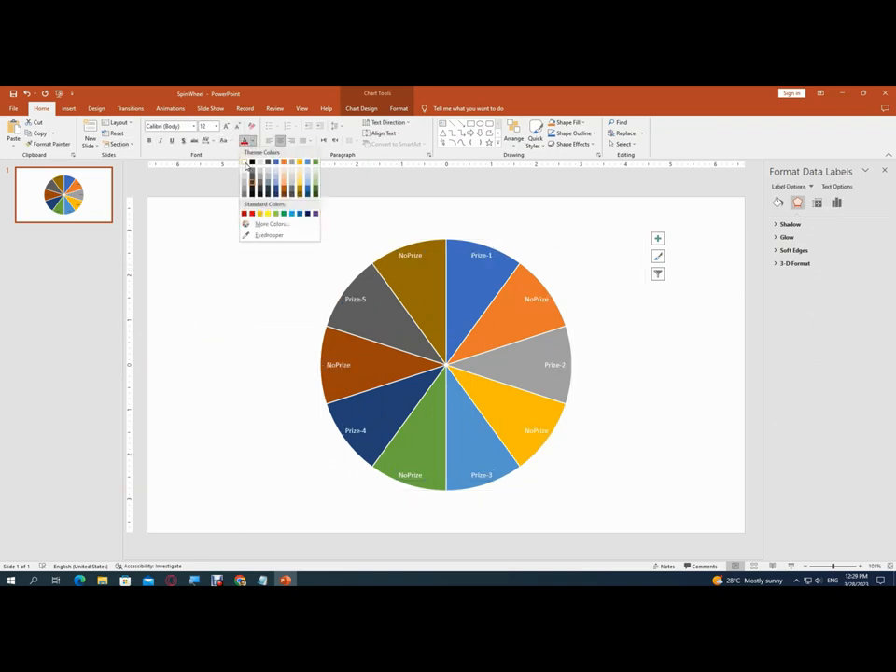
pyautogui.click(251, 162)
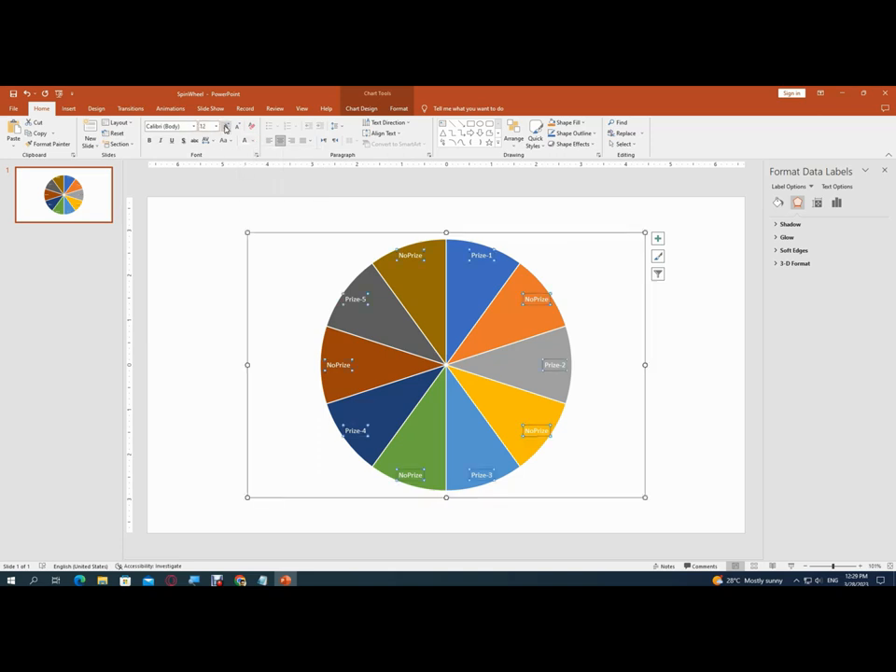
# Increase the font size of all the pie's data labels to 24 and deselect the chart
pyautogui.click(225, 128)
pyautogui.click(225, 129)
pyautogui.click(225, 129)
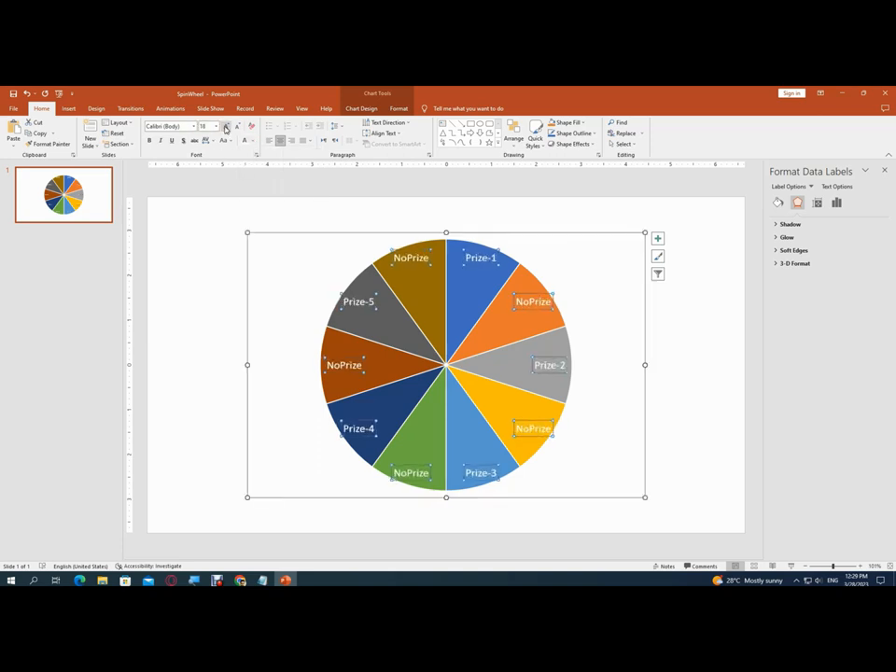
pyautogui.click(225, 128)
pyautogui.click(225, 128)
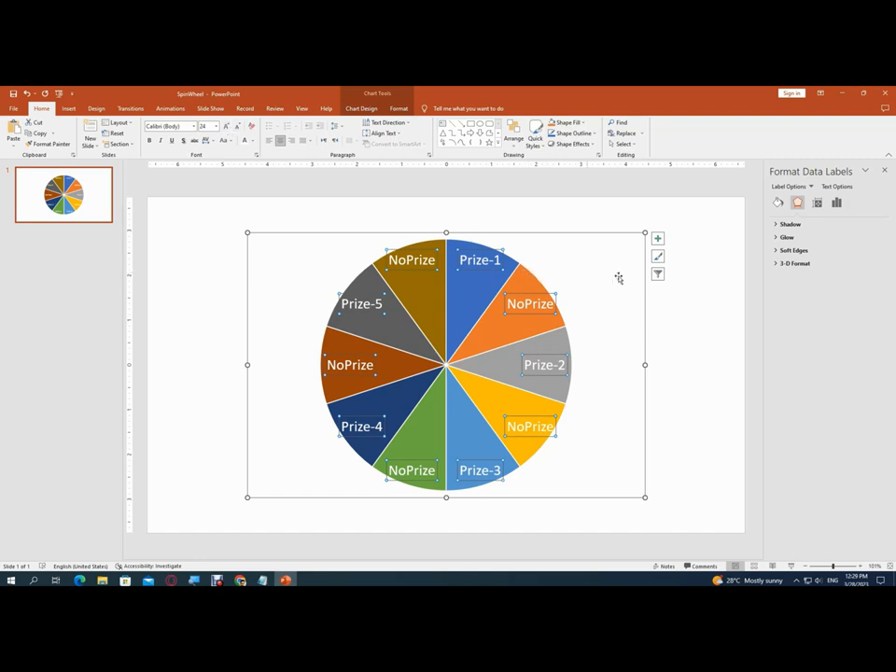
pyautogui.click(695, 273)
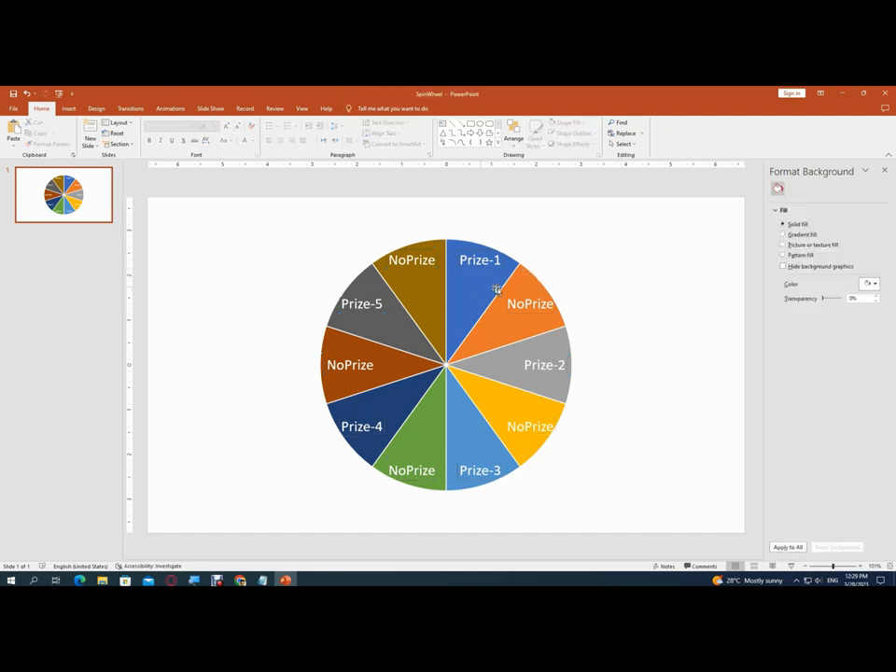
# Start inserting a new shape on the slide by showing the available shapes
pyautogui.moveTo(500, 296)
pyautogui.click(79, 112)
pyautogui.click(150, 133)
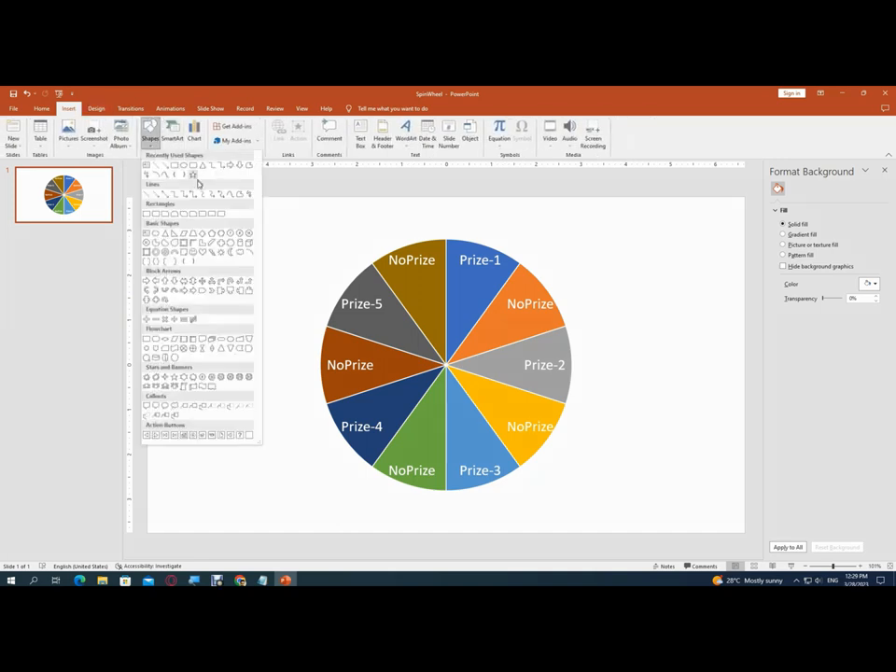